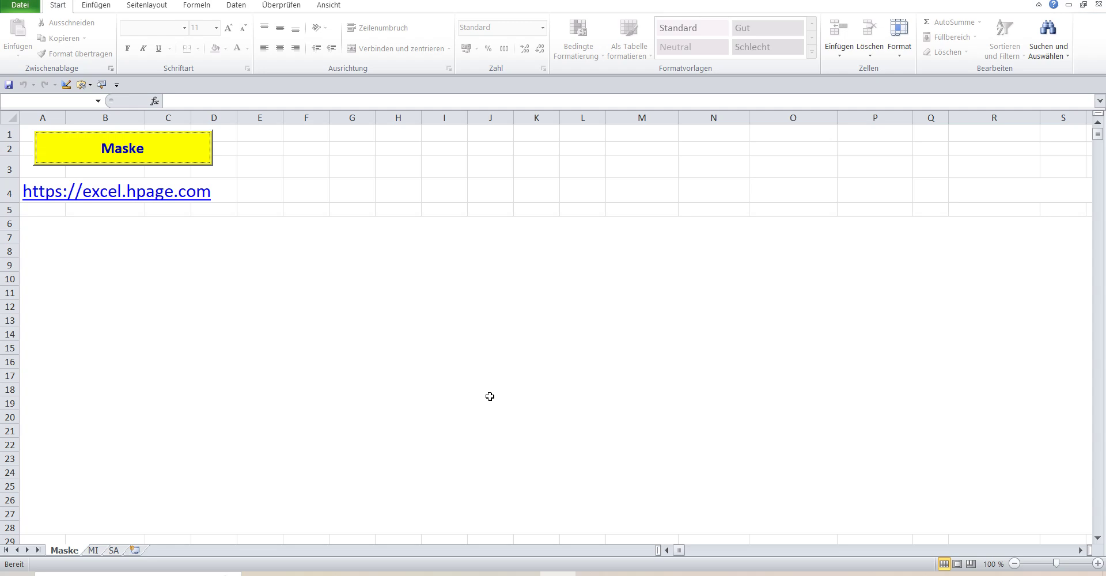
Launch the Maske entry form from the yellow button and open its draw-day list
click(158, 137)
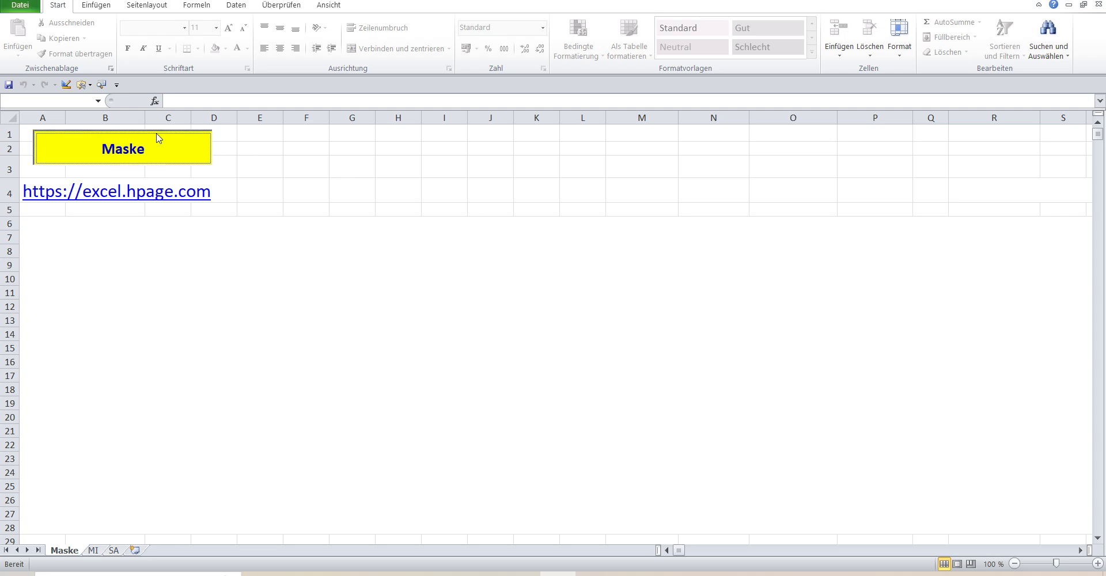
click(155, 47)
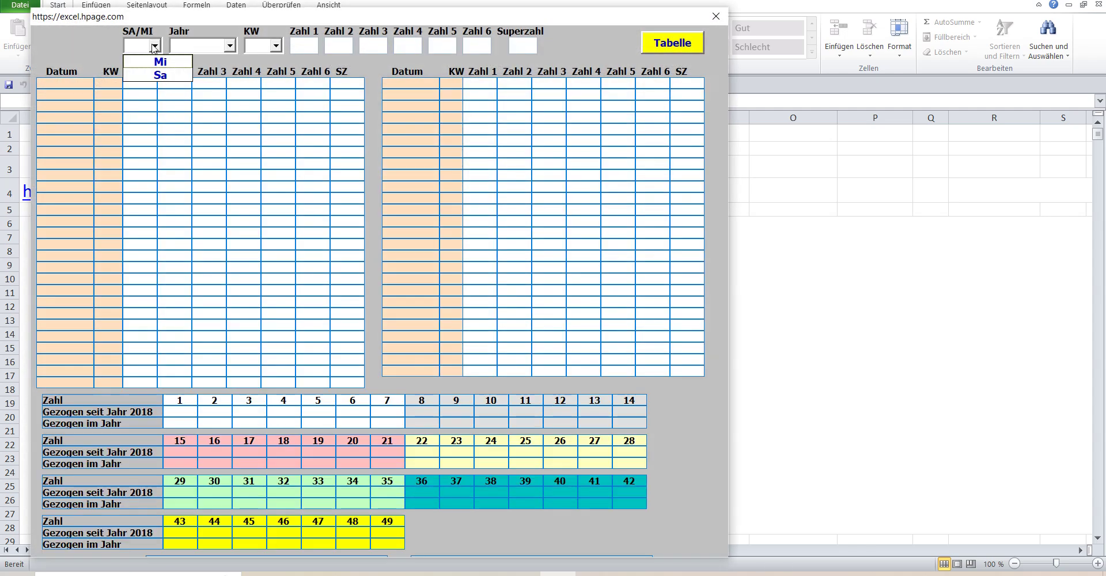
Select Saturday draws, year 2024 and calendar week 29 (20.07.2024), then close the form
click(174, 83)
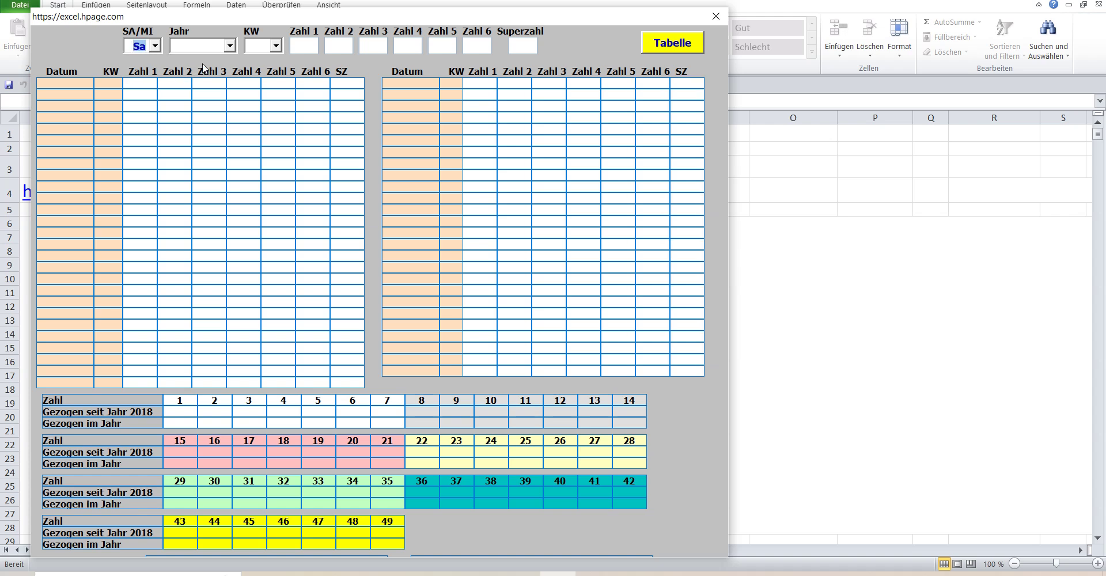
click(230, 46)
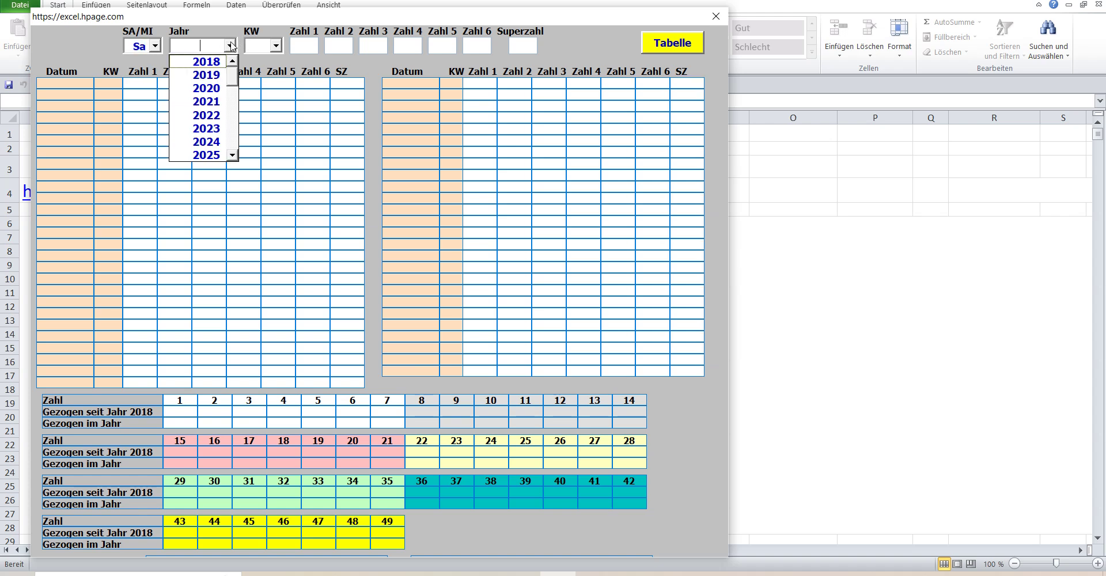
click(206, 142)
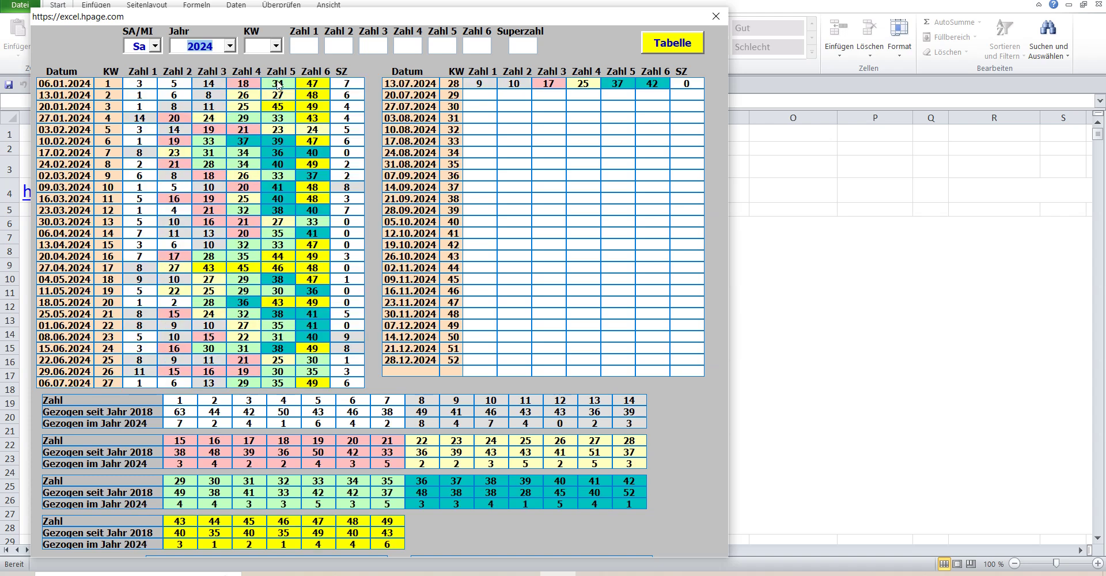
click(276, 46)
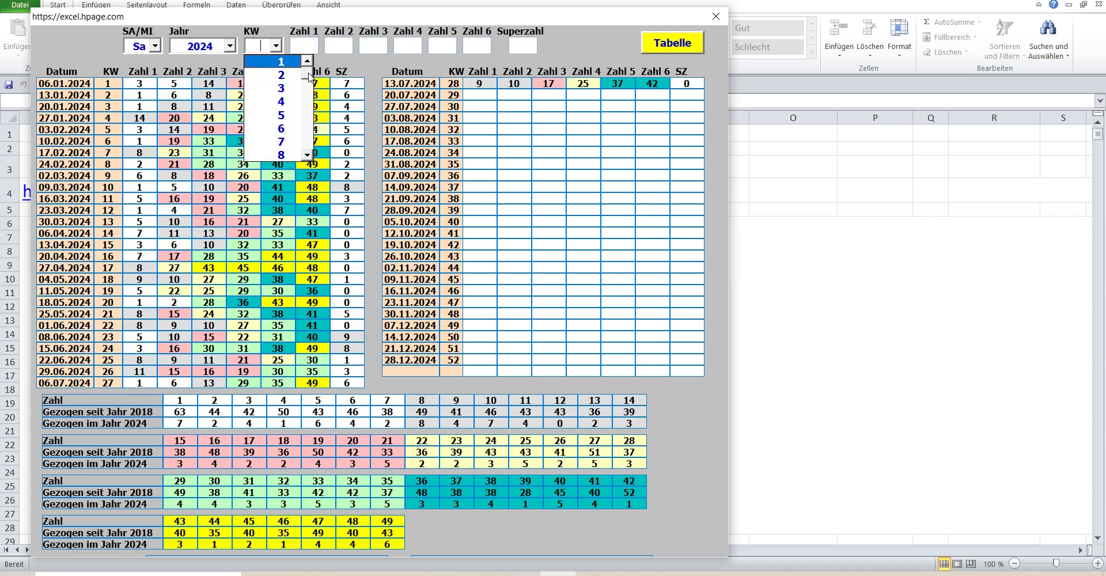
drag(308, 73, 310, 114)
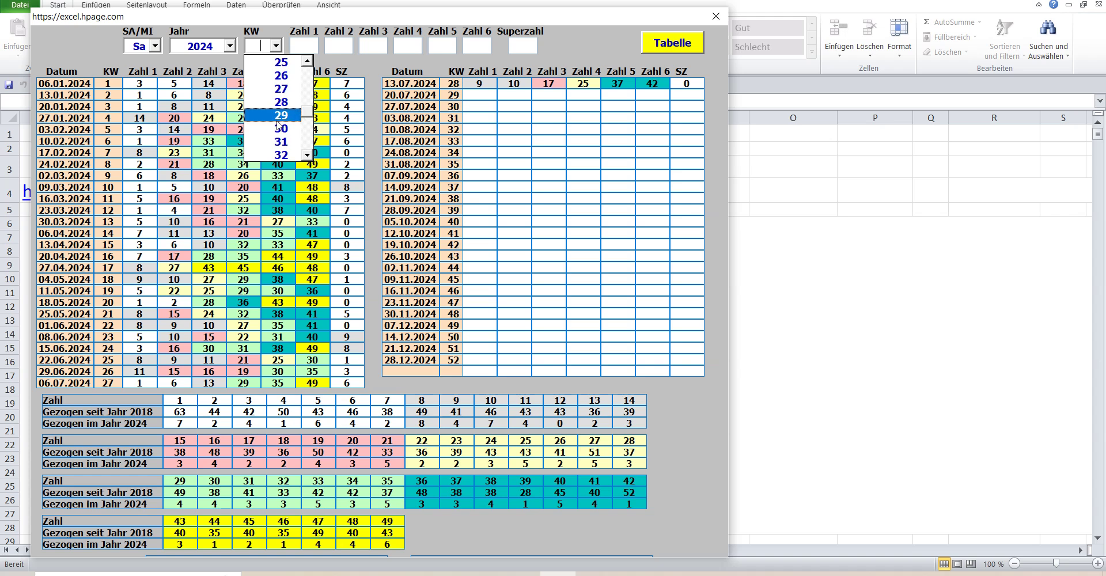
click(280, 117)
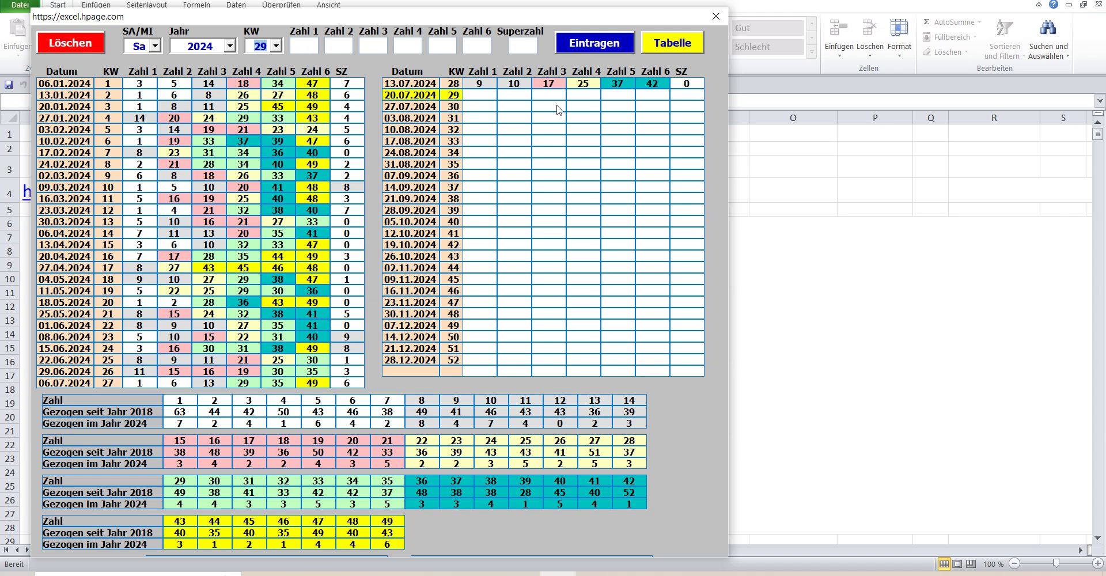
click(681, 45)
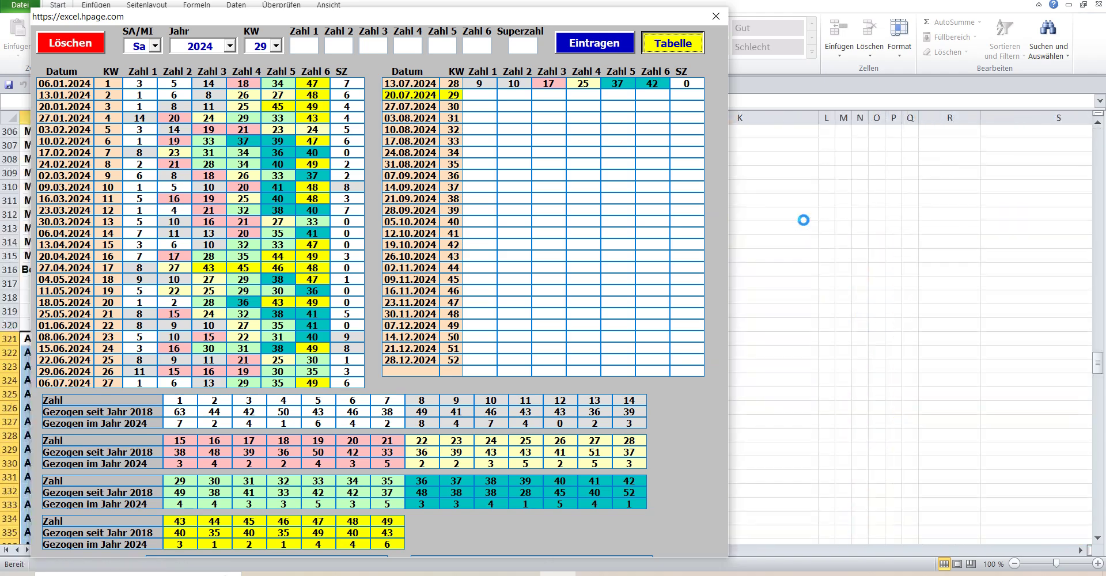
Scroll the SA sheet's Lotto Samstag table down to the 2024 draws through week 28
scroll(803, 220, down, 2)
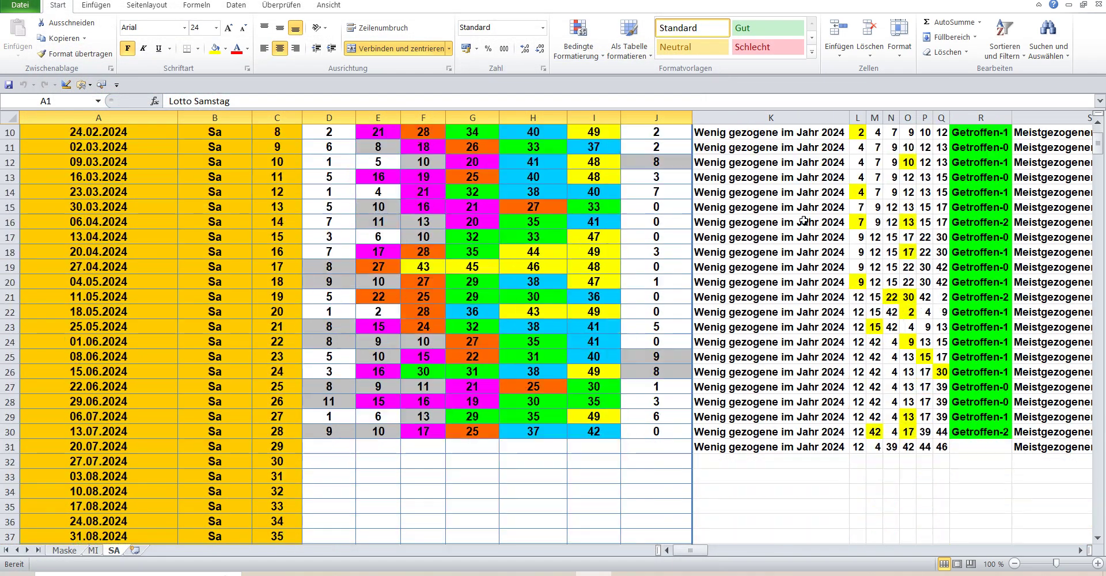
scroll(803, 220, down, 1)
scroll(803, 219, down, 1)
scroll(803, 220, down, 3)
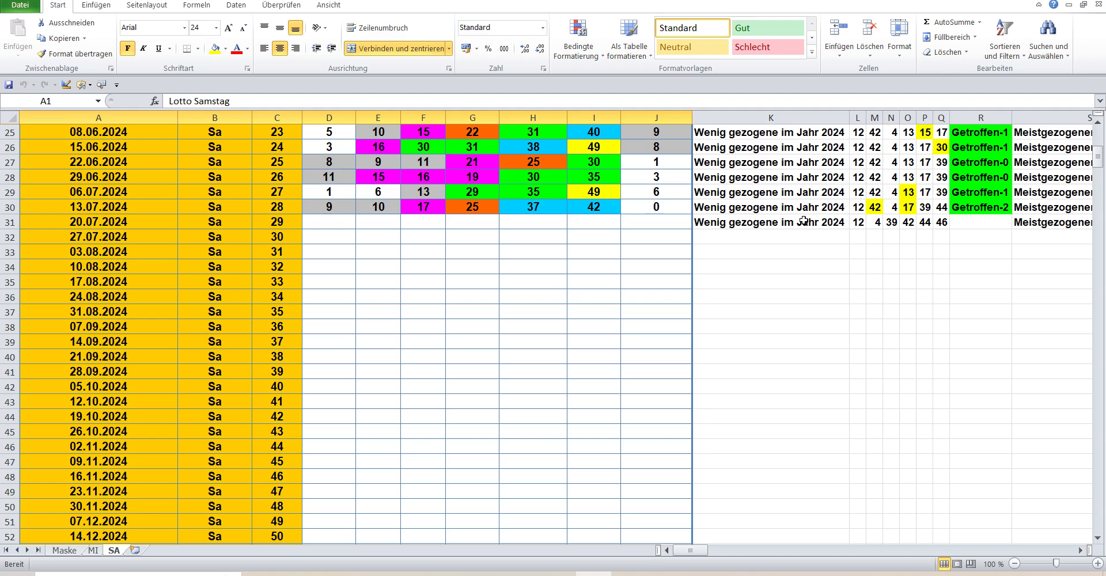
scroll(804, 220, down, 2)
scroll(803, 219, down, 4)
scroll(803, 220, down, 5)
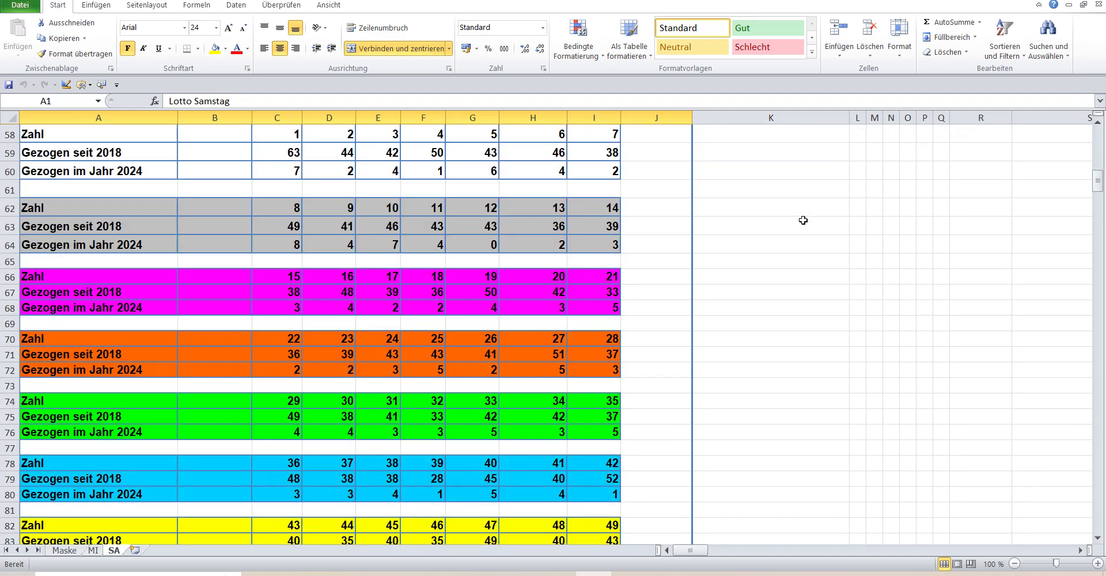
scroll(803, 220, down, 1)
scroll(803, 220, down, 4)
scroll(803, 220, down, 1)
scroll(803, 220, down, 2)
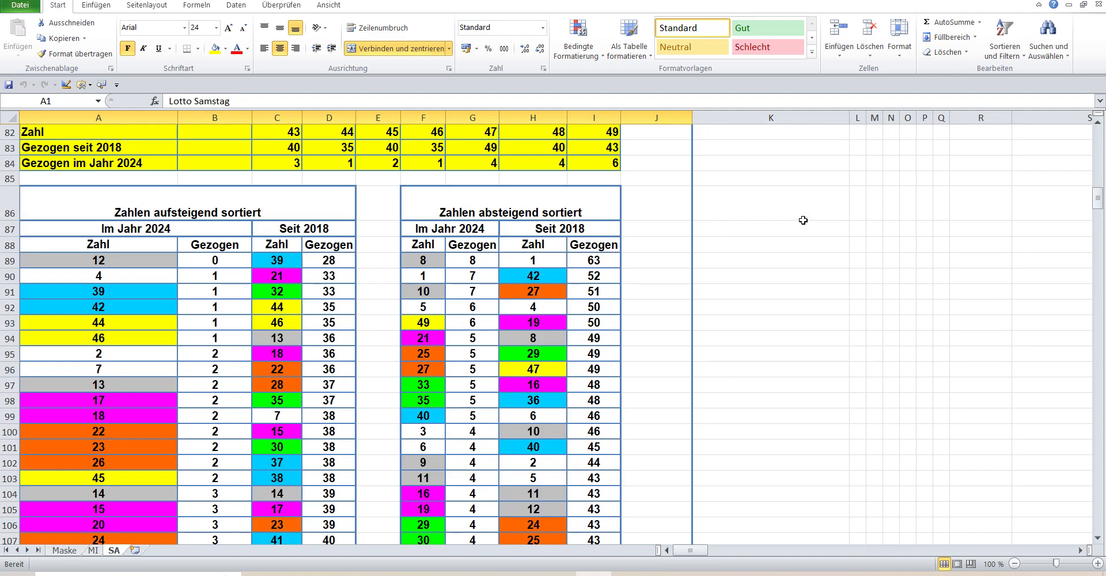
scroll(803, 220, down, 4)
scroll(802, 220, down, 3)
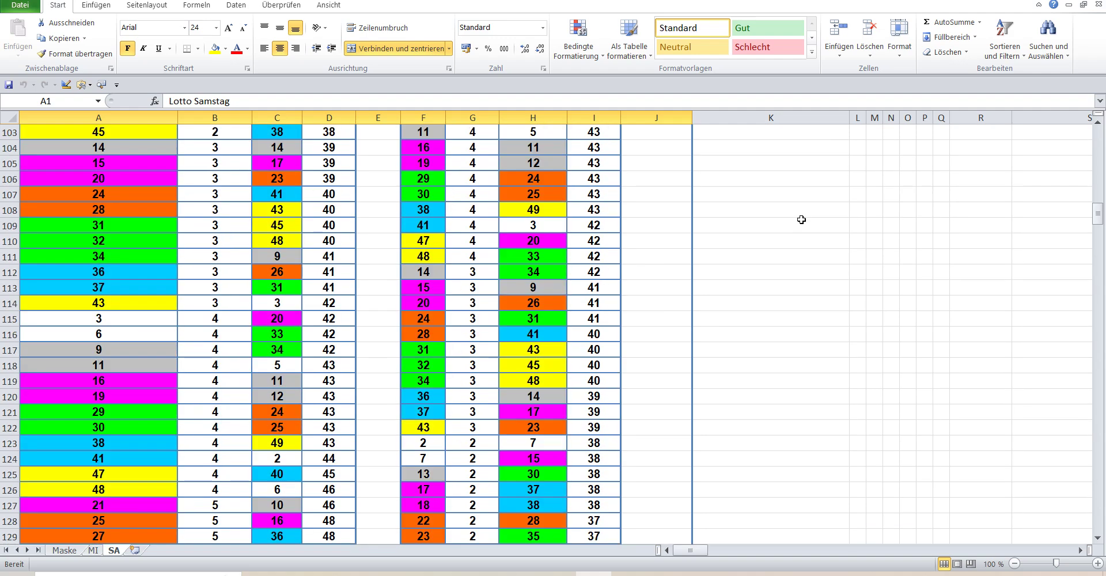
scroll(801, 220, down, 2)
scroll(801, 220, down, 4)
scroll(801, 219, down, 3)
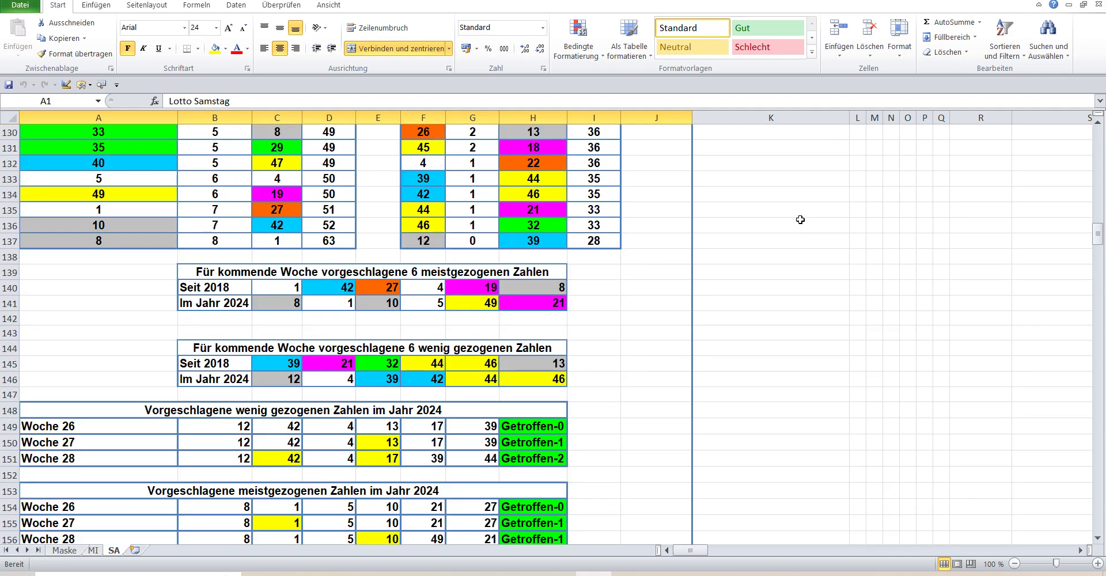
scroll(802, 220, down, 2)
scroll(801, 219, down, 2)
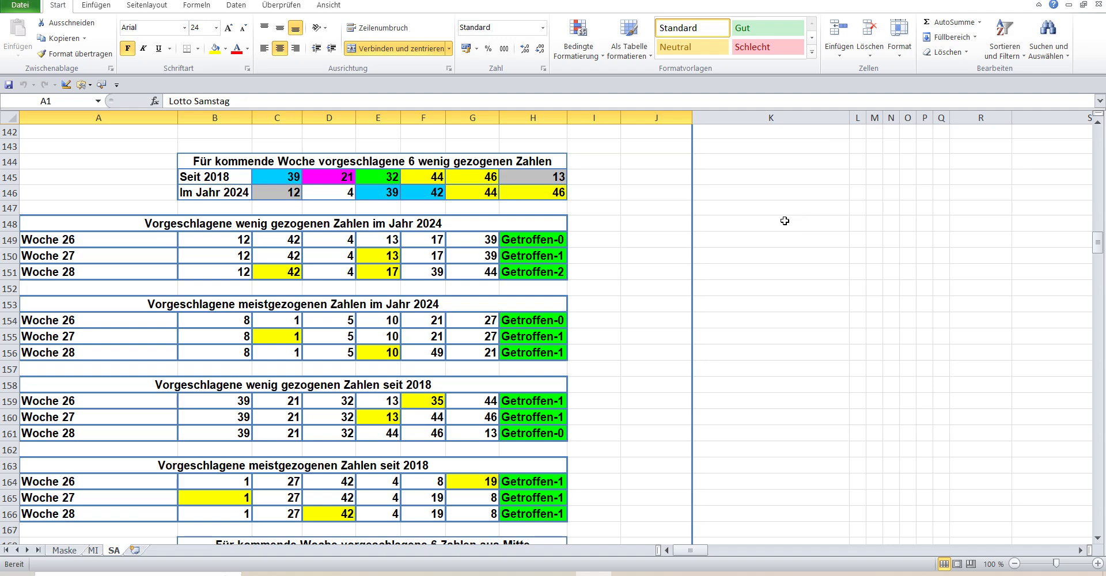
scroll(789, 218, down, 4)
scroll(783, 219, down, 5)
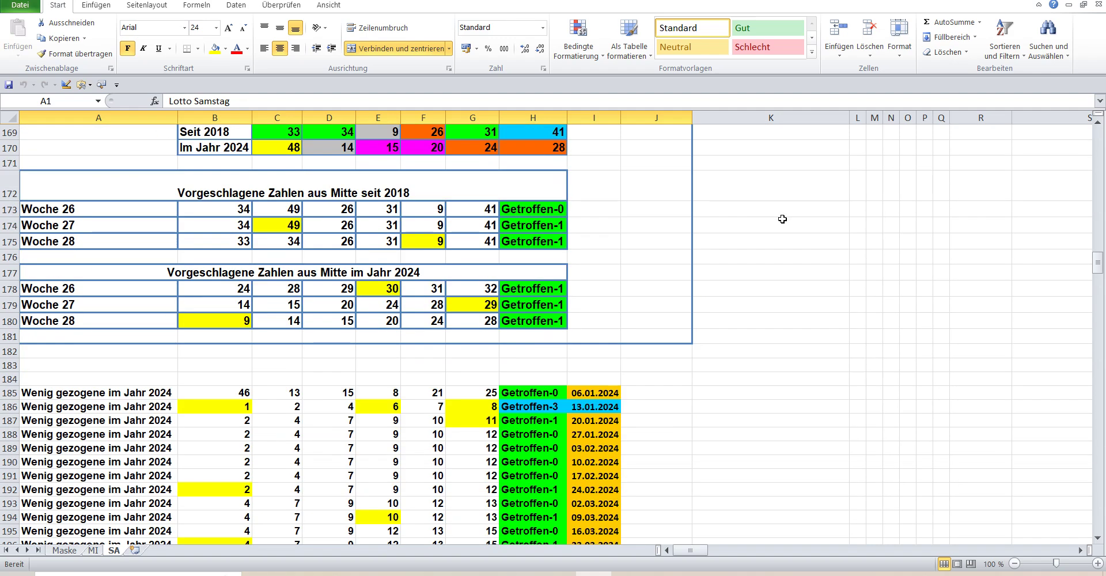
scroll(783, 219, down, 5)
scroll(782, 219, down, 5)
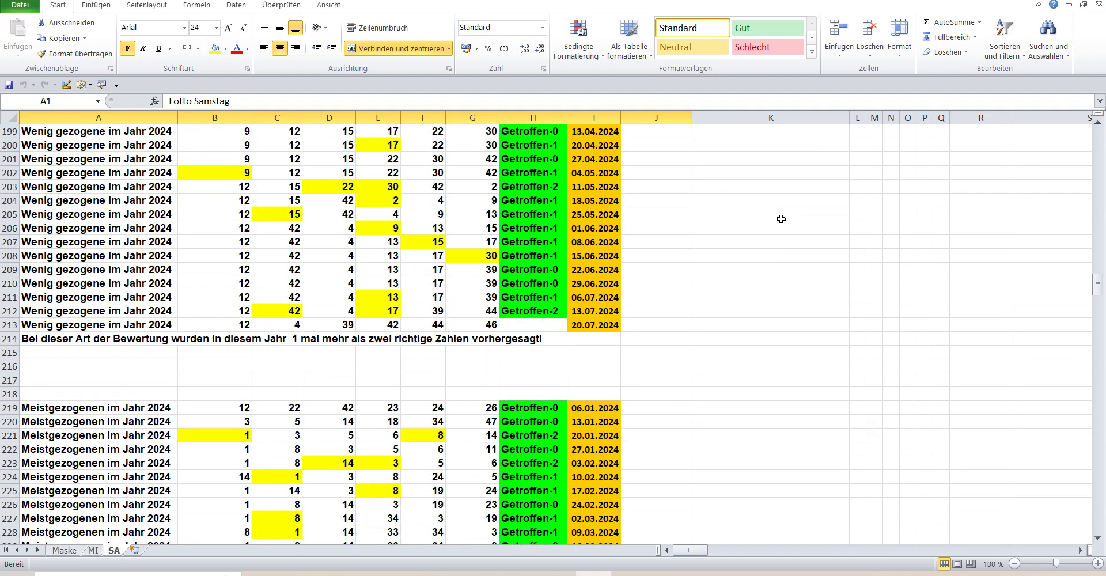
scroll(782, 219, down, 4)
scroll(781, 219, down, 3)
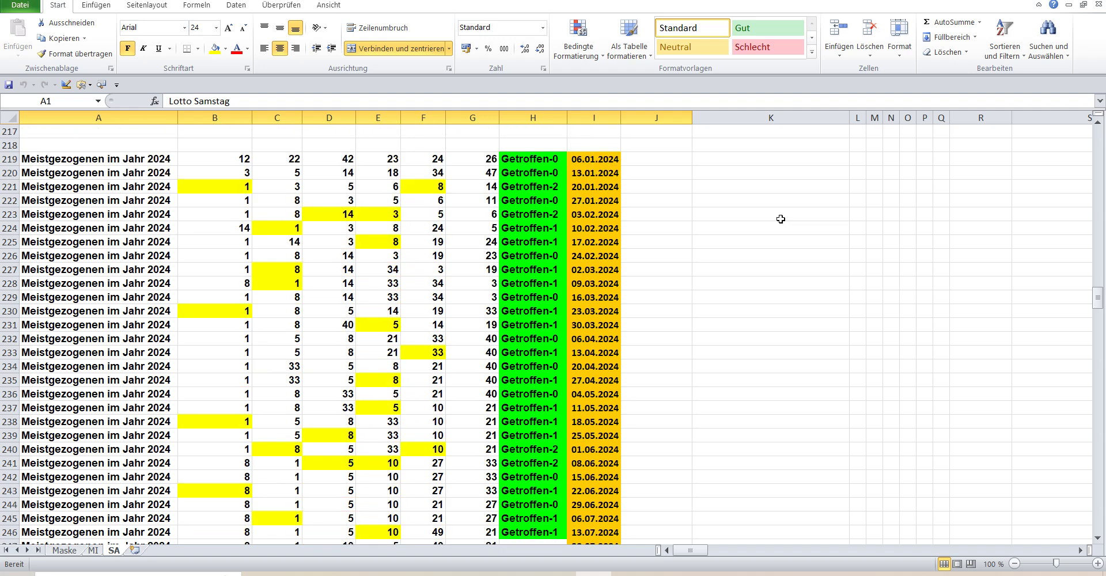
scroll(780, 219, down, 4)
scroll(780, 219, down, 5)
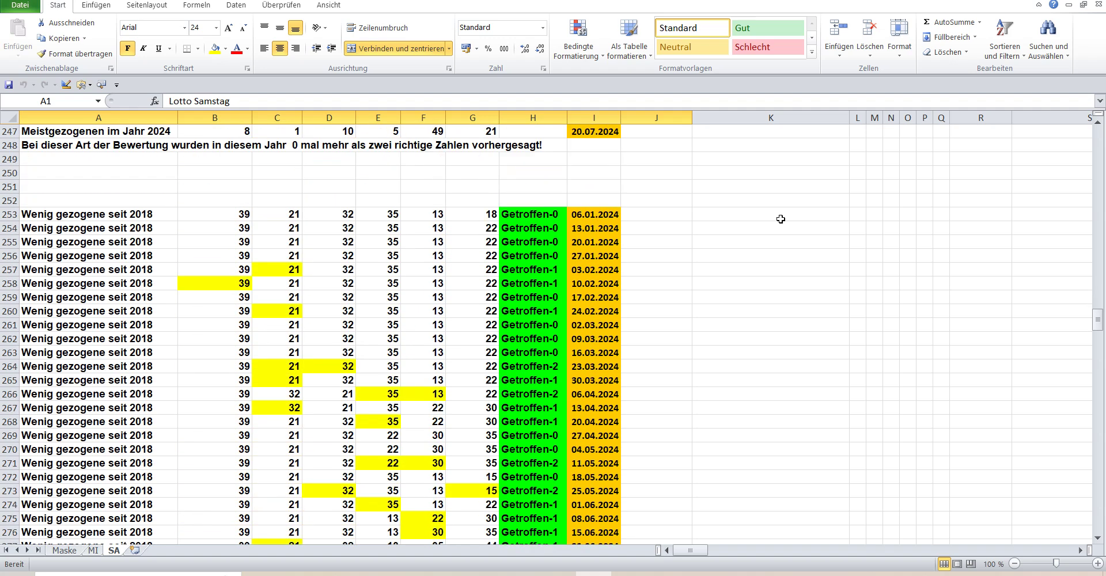
scroll(781, 218, down, 5)
scroll(781, 219, down, 2)
scroll(781, 219, down, 4)
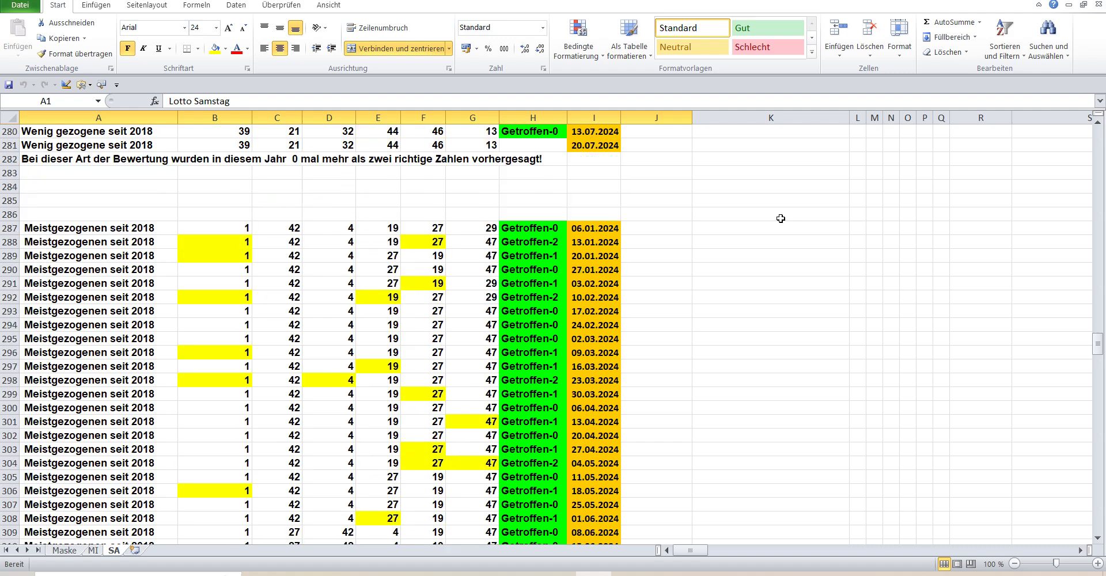
scroll(780, 218, down, 5)
scroll(781, 218, down, 5)
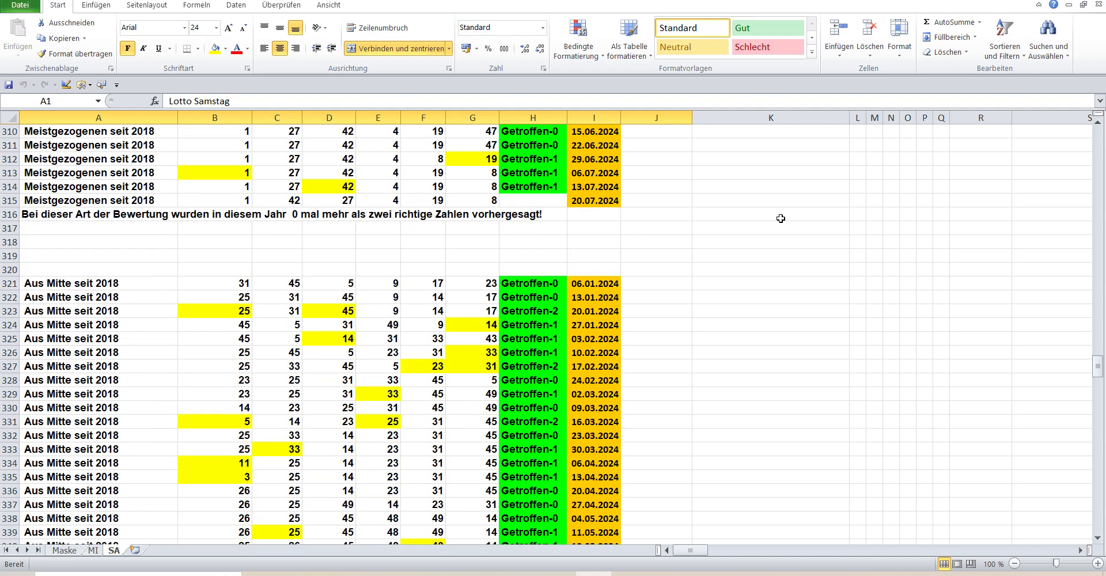
scroll(781, 218, down, 5)
scroll(780, 218, down, 5)
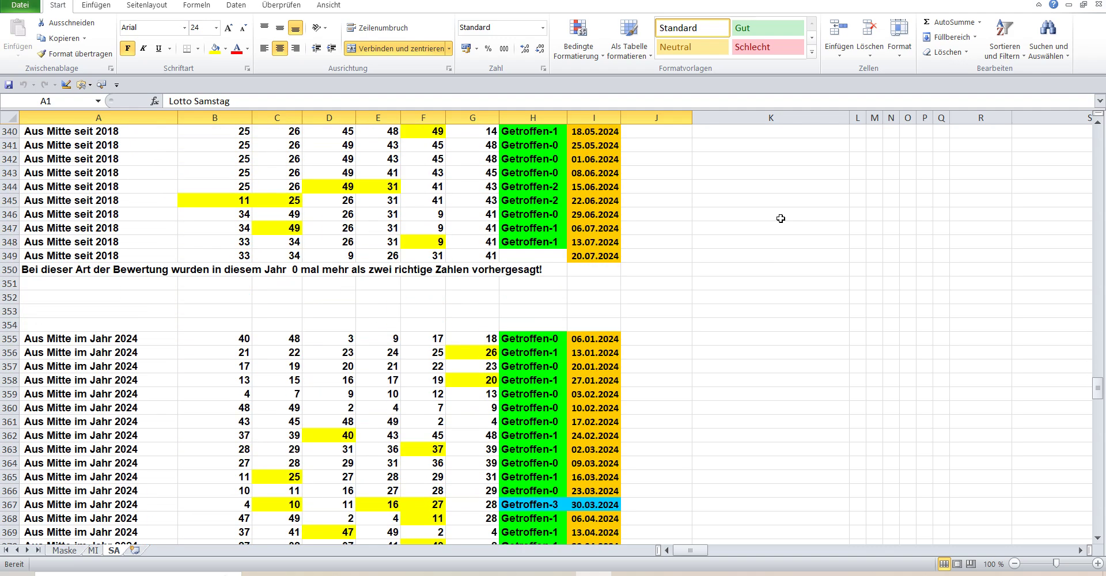
scroll(781, 218, down, 5)
scroll(781, 218, down, 5)
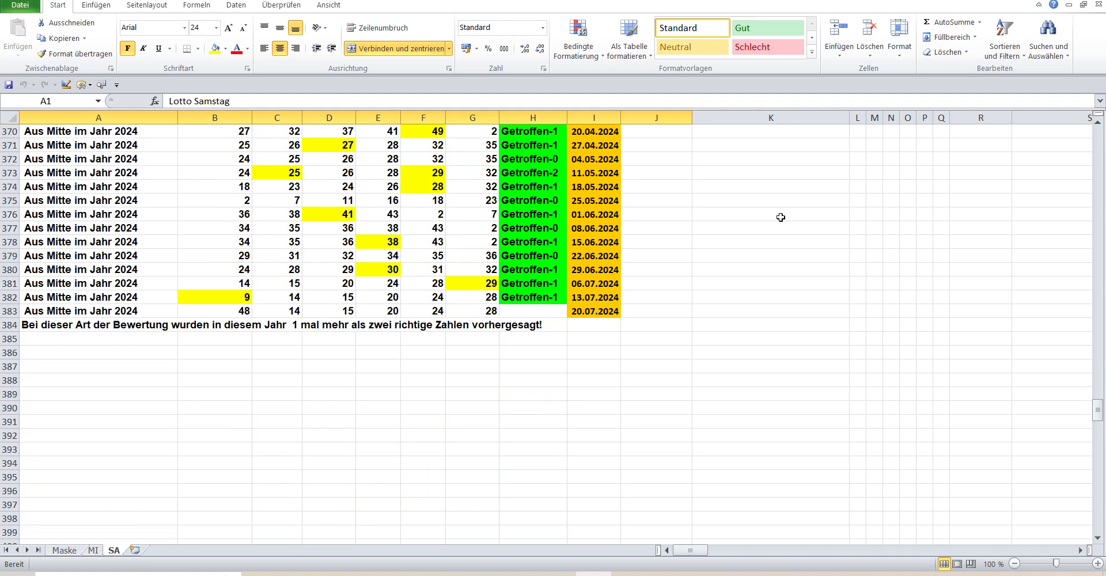
click(64, 550)
Reopen the entry form and type week 29's numbers 5, 8, 19, 29, 30, 35, Superzahl 5
click(167, 156)
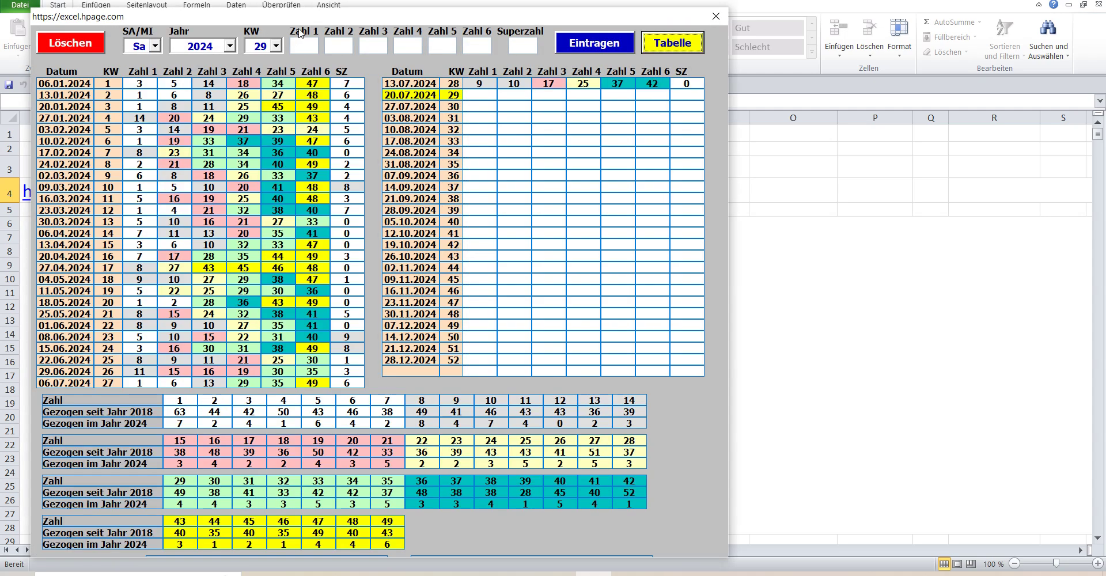
click(297, 50)
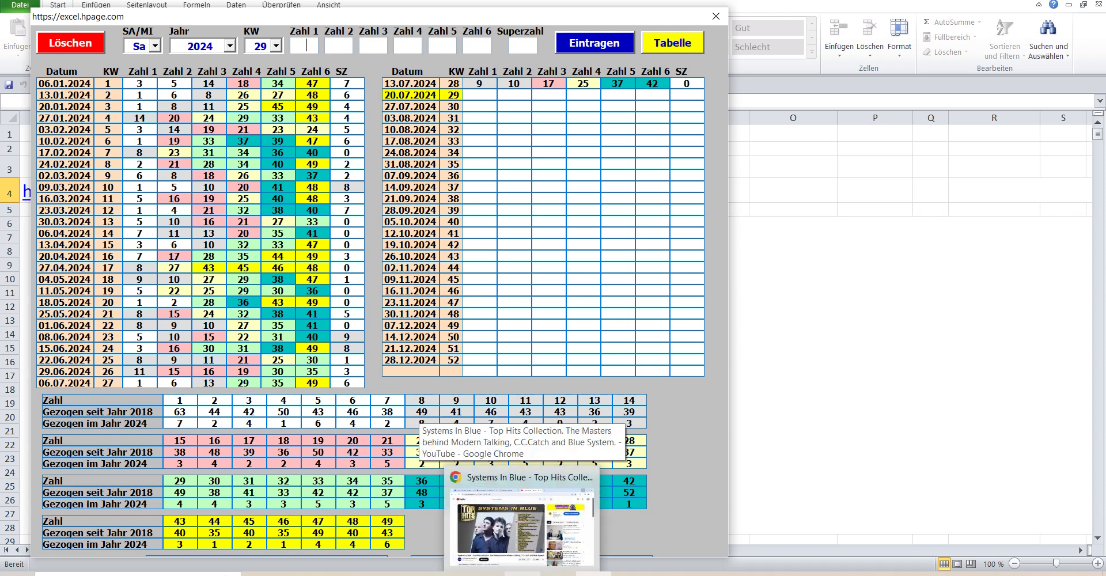
text(5)
key(Tab)
text(8)
key(Tab)
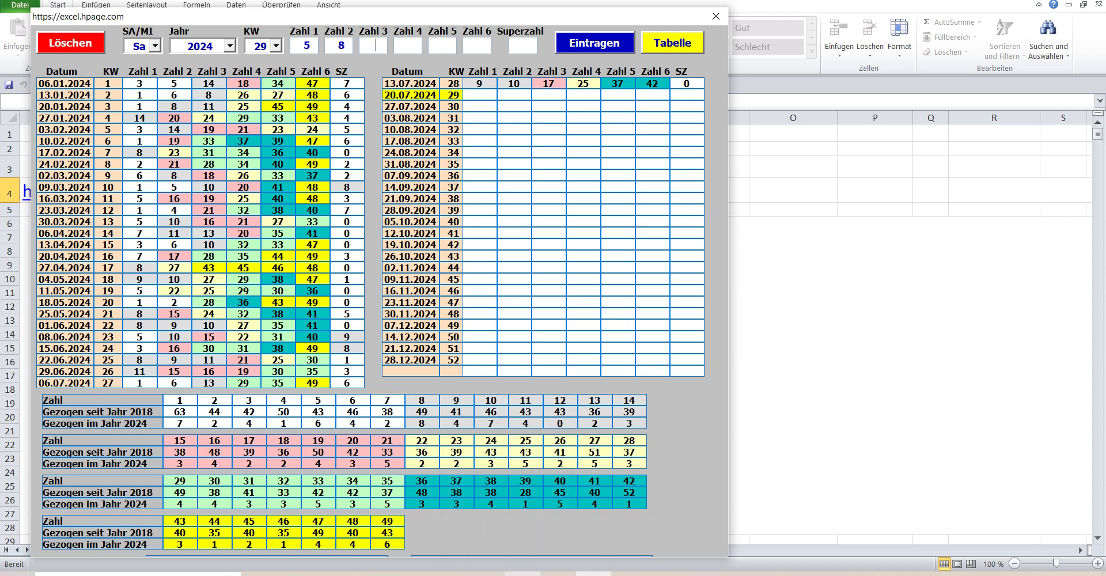
text(19)
key(Tab)
text(29)
text(30)
text(35)
text(5)
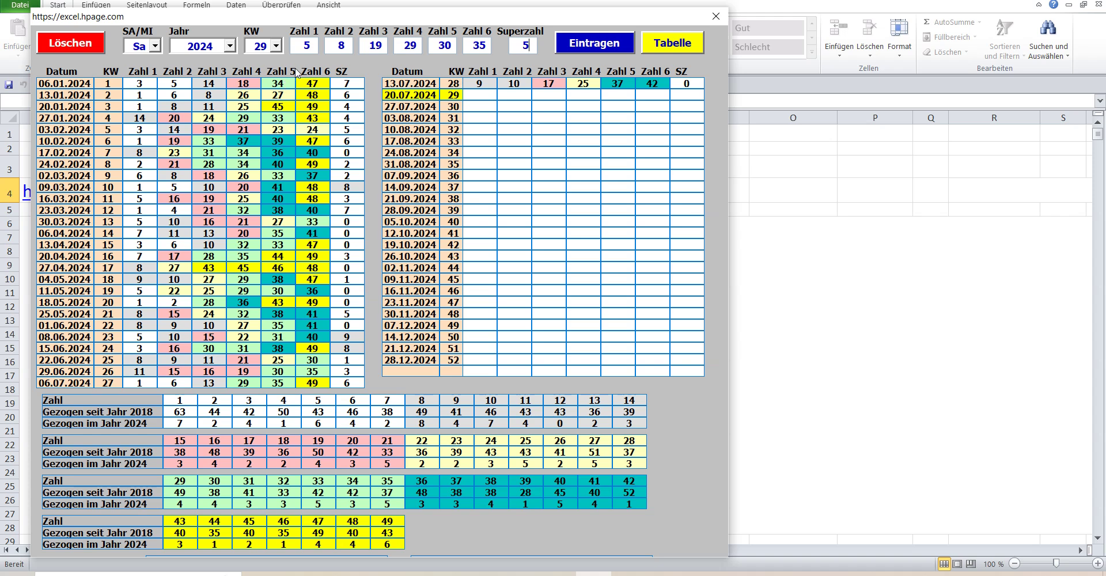
Confirm the Zahl 1–6 and Superzahl values for week 29 and add the draw with Eintragen
double_click(299, 47)
double_click(329, 50)
double_click(369, 49)
double_click(396, 50)
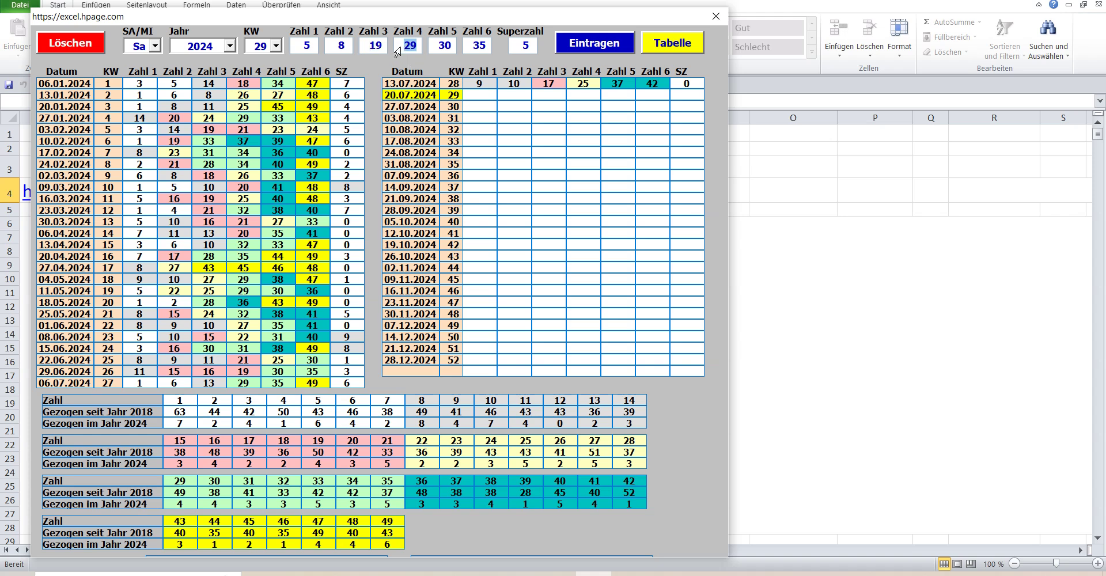
double_click(431, 49)
double_click(466, 46)
double_click(512, 49)
click(599, 42)
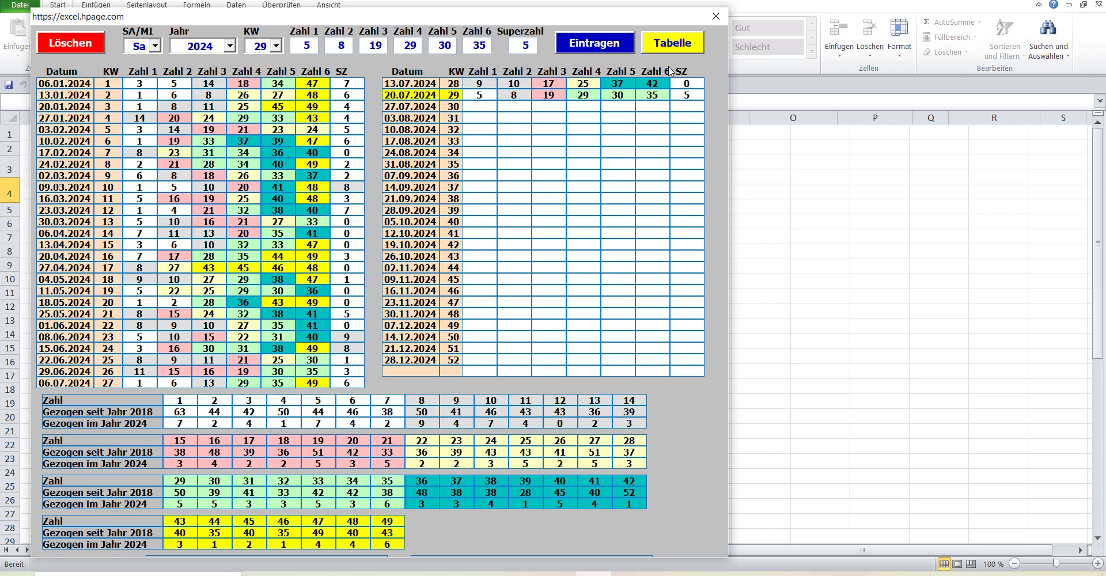
Return to the SA sheet via Tabelle and scroll to the filled 20.07.2024 week 29 row
click(665, 49)
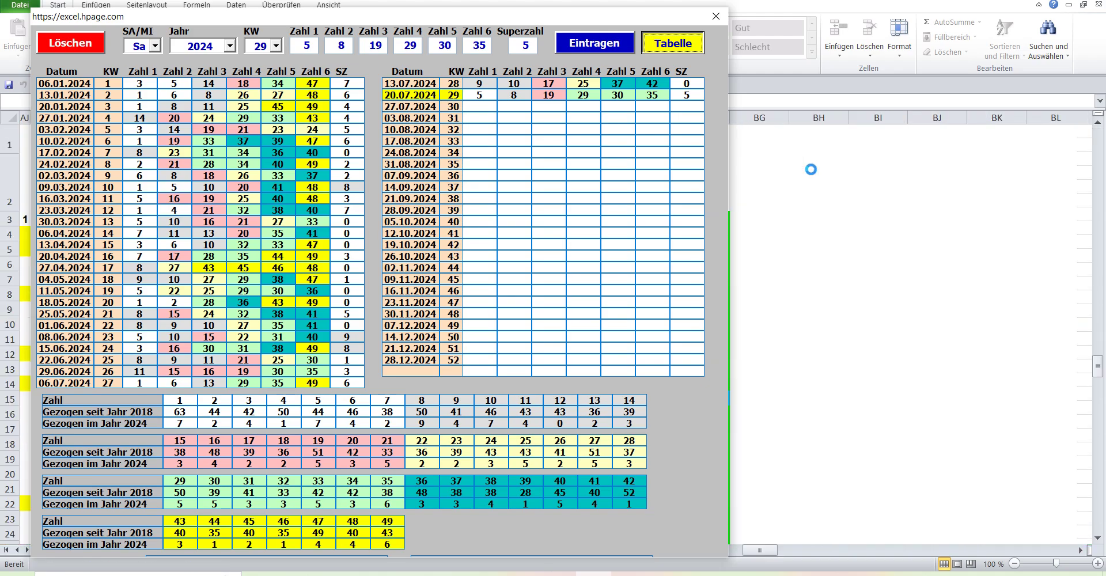
scroll(827, 161, down, 3)
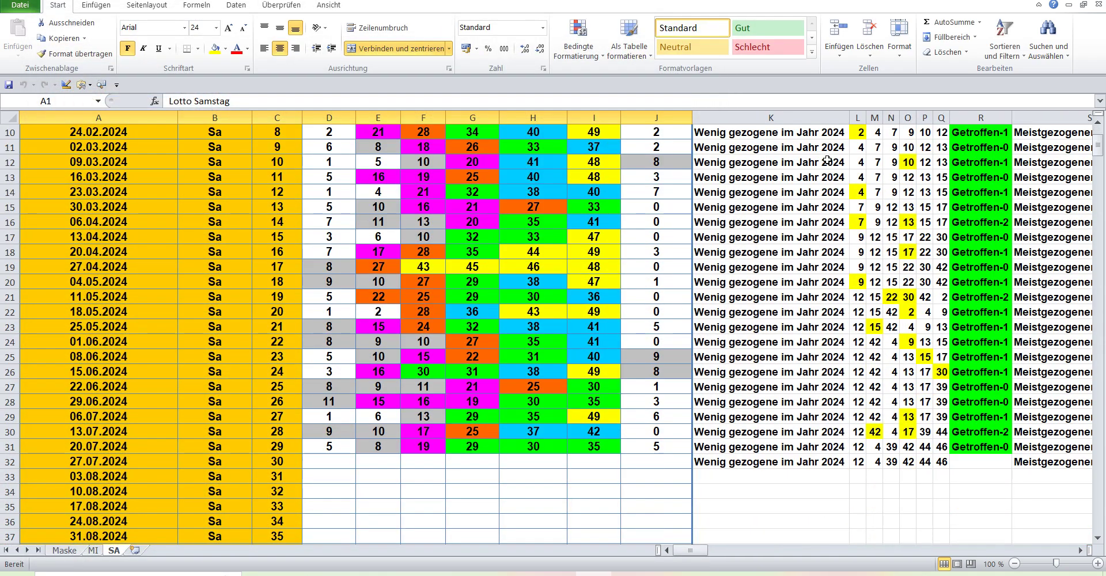
scroll(828, 160, down, 2)
scroll(827, 160, down, 2)
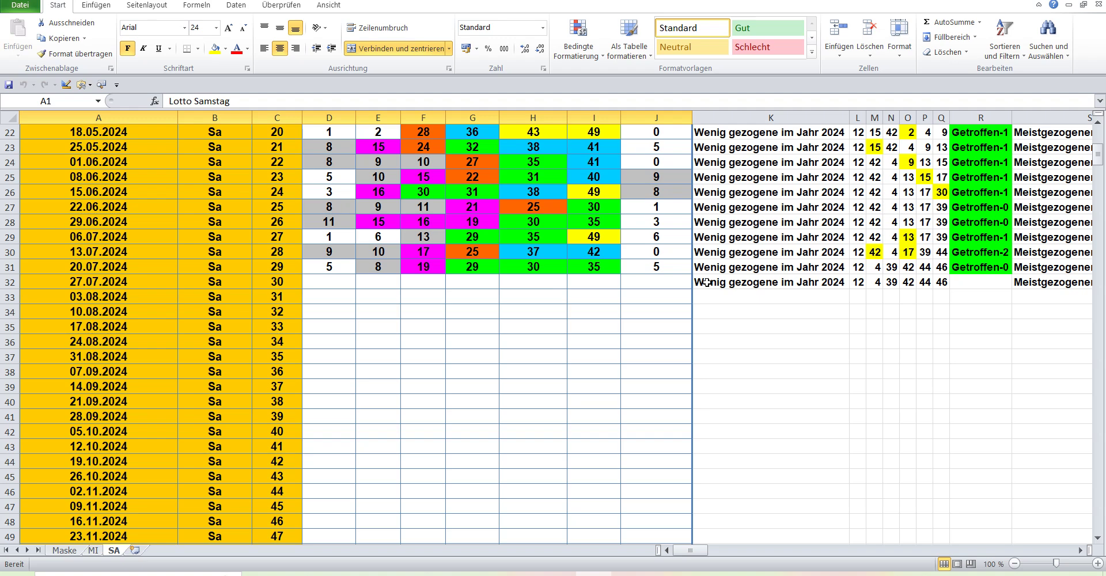
scroll(920, 329, down, 4)
scroll(921, 330, down, 4)
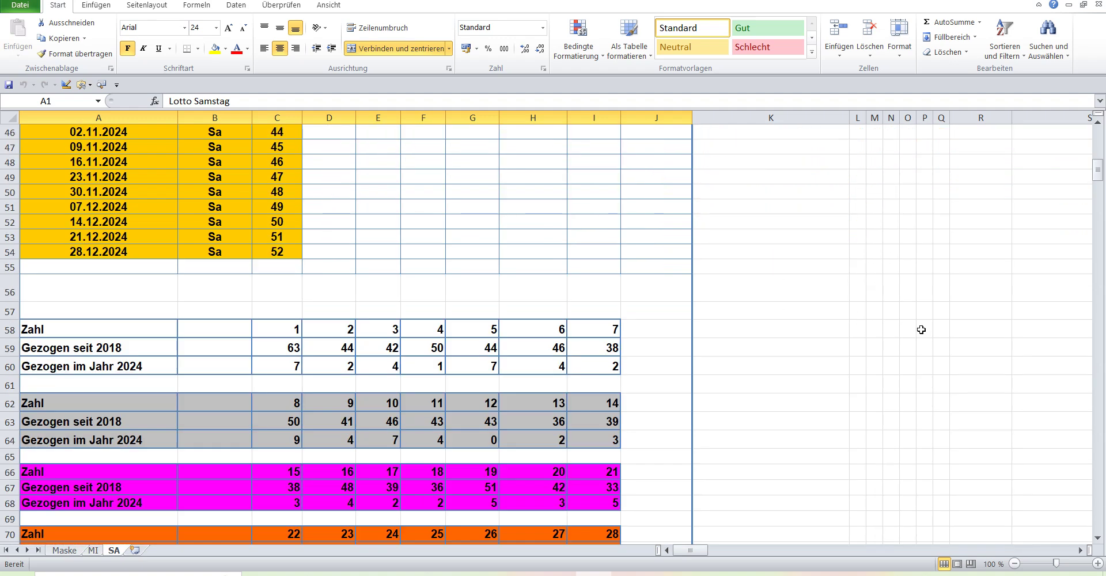
scroll(921, 330, down, 4)
scroll(920, 330, down, 3)
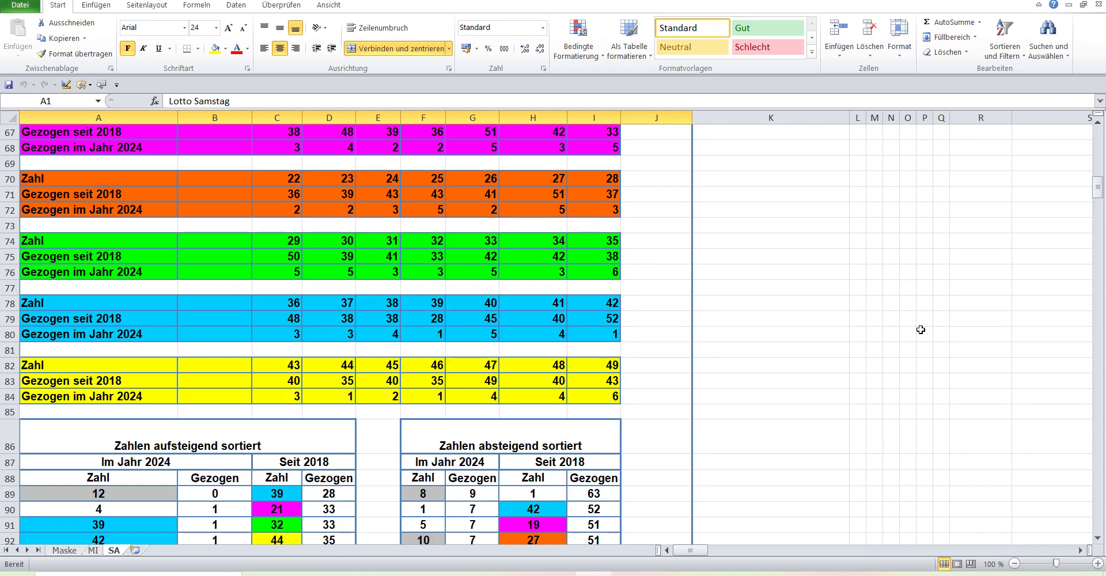
scroll(921, 330, down, 4)
scroll(921, 329, down, 4)
scroll(921, 330, down, 2)
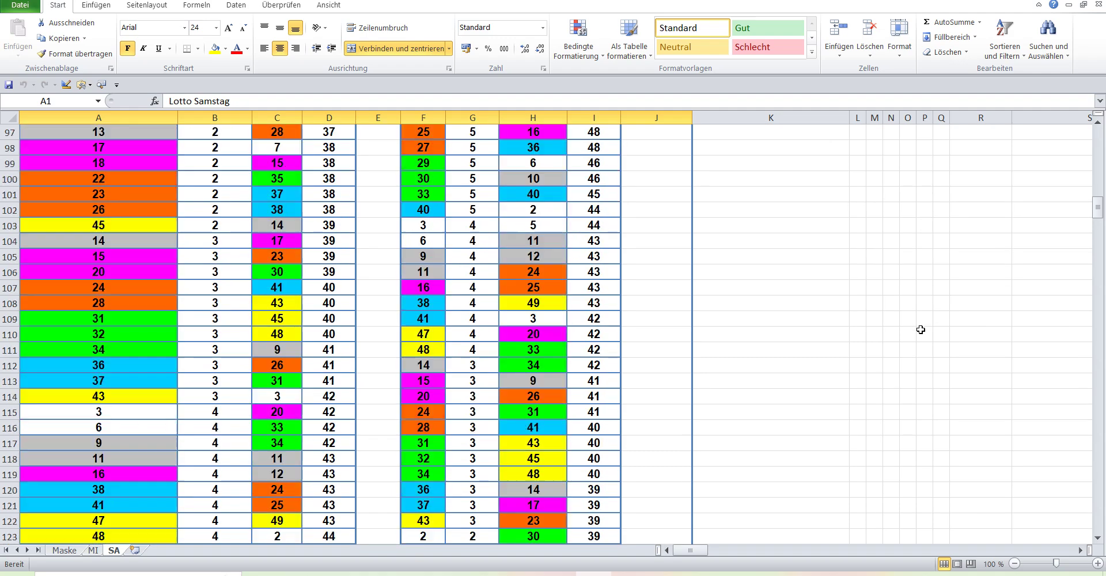
scroll(921, 329, down, 2)
scroll(921, 330, down, 4)
scroll(921, 330, down, 4)
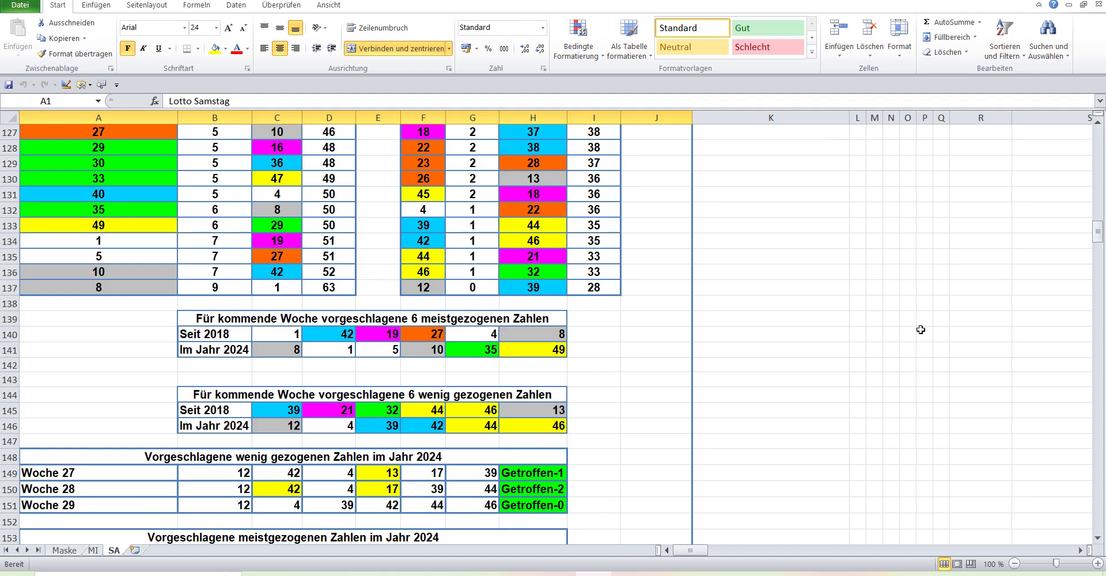
scroll(920, 330, down, 1)
scroll(921, 329, down, 2)
scroll(919, 328, down, 2)
scroll(920, 328, down, 2)
scroll(920, 328, down, 3)
scroll(920, 328, down, 1)
scroll(920, 328, down, 4)
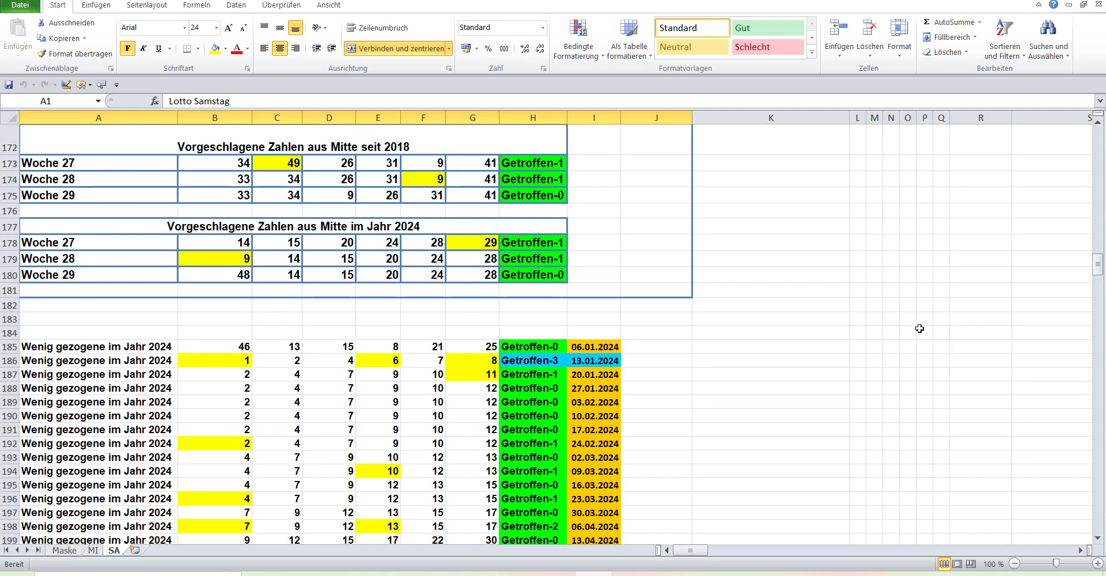
scroll(920, 329, down, 5)
scroll(919, 329, down, 3)
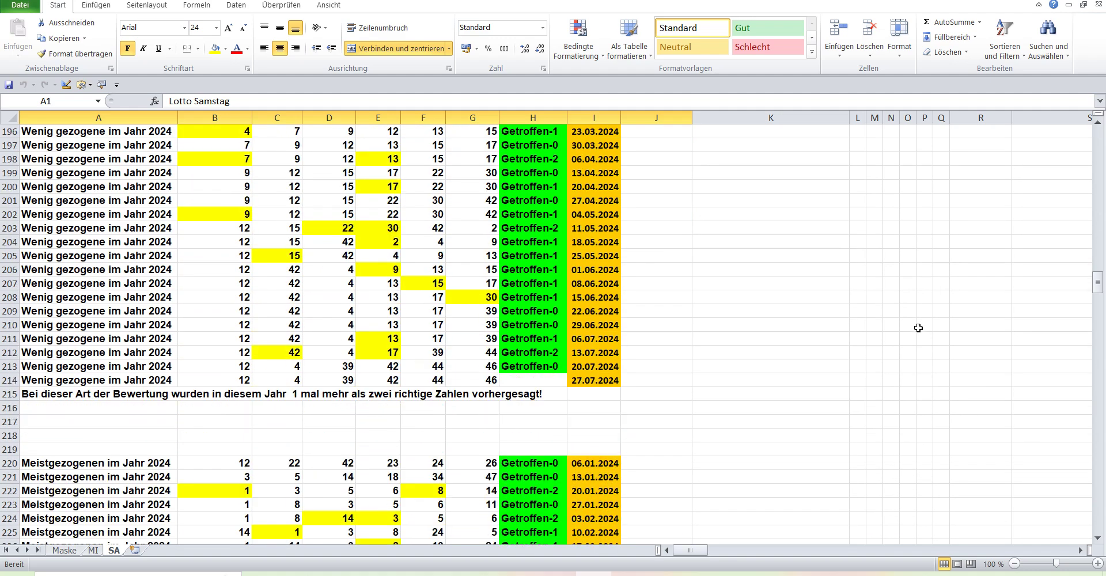
scroll(918, 328, down, 3)
scroll(918, 328, down, 5)
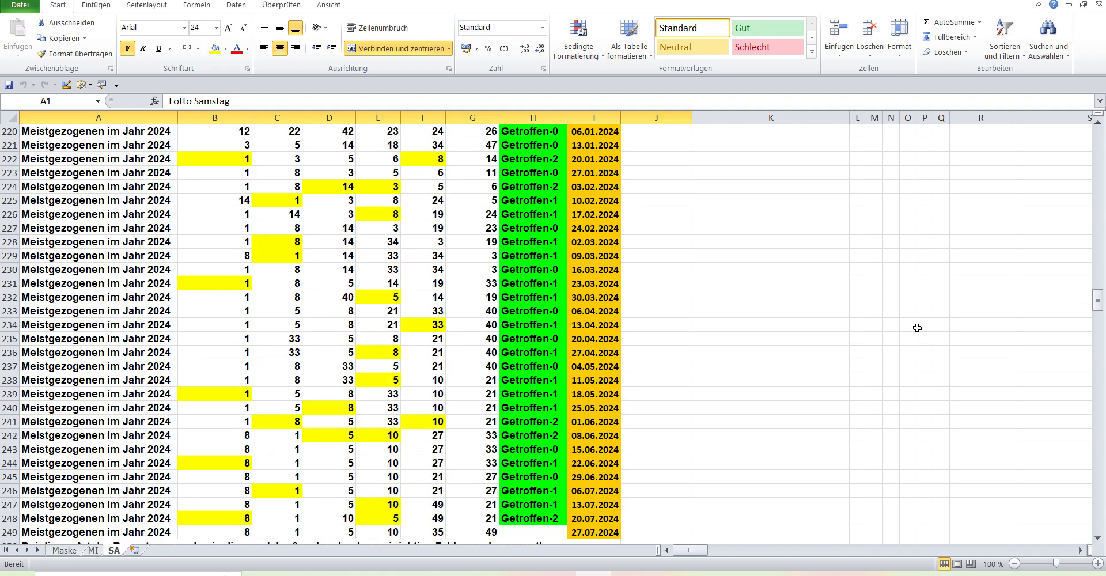
scroll(918, 328, down, 5)
scroll(917, 327, down, 4)
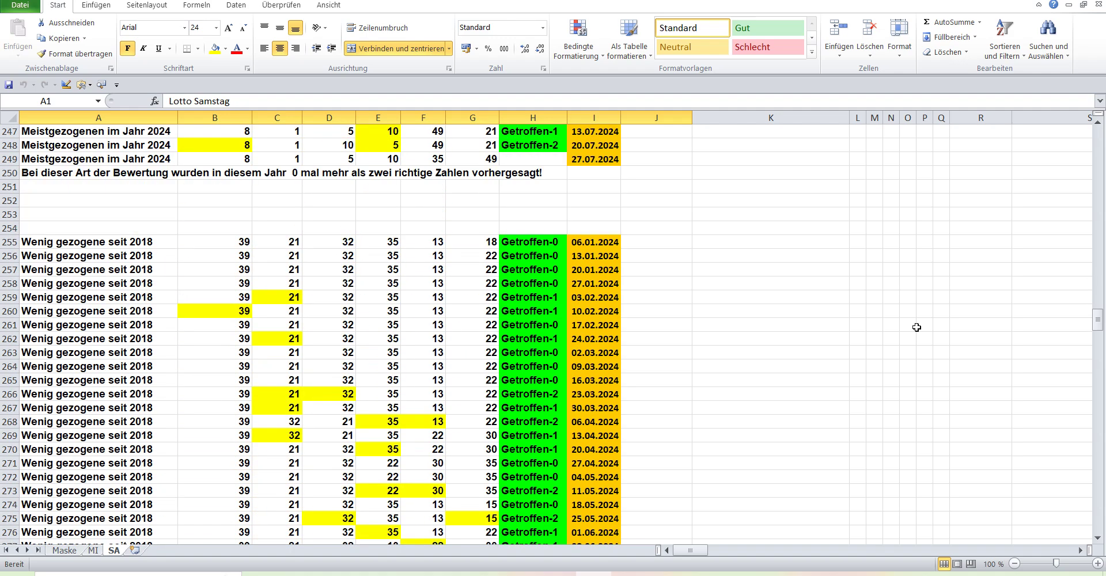
scroll(917, 327, down, 5)
scroll(917, 326, down, 5)
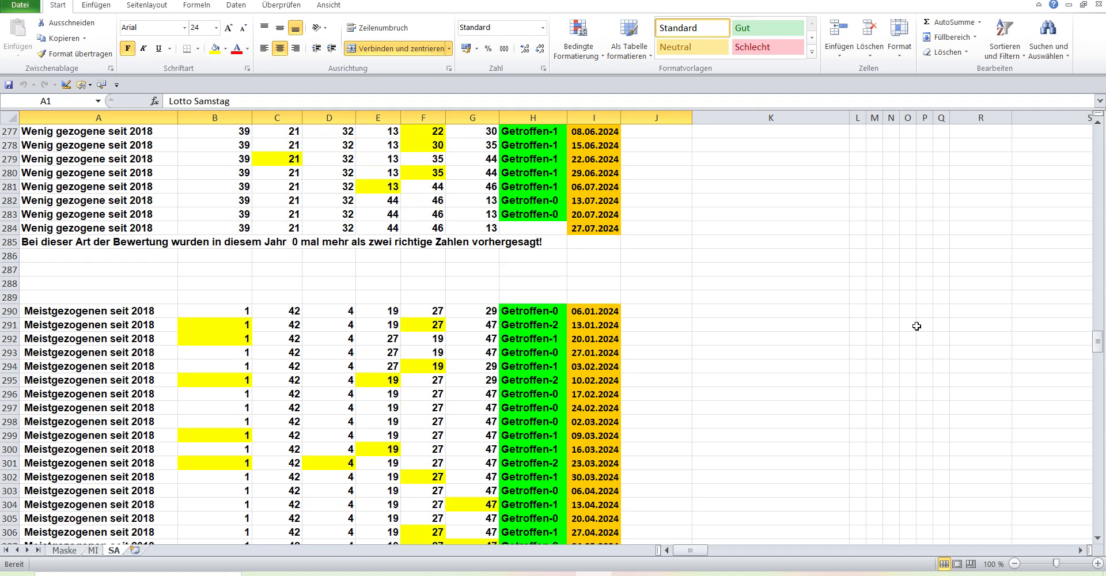
scroll(916, 324, down, 5)
scroll(916, 324, down, 5)
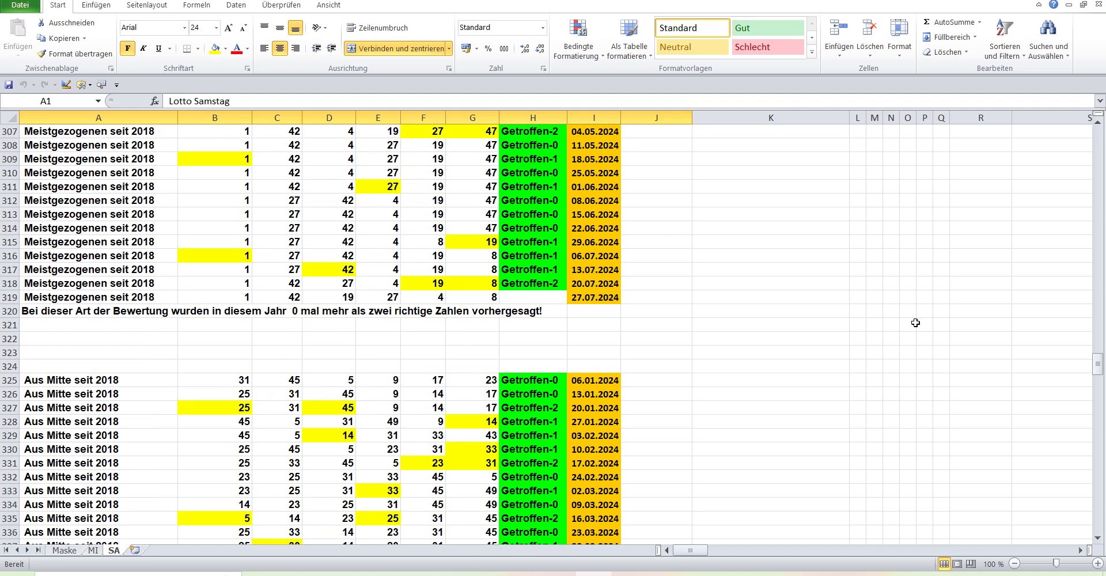
scroll(915, 322, down, 6)
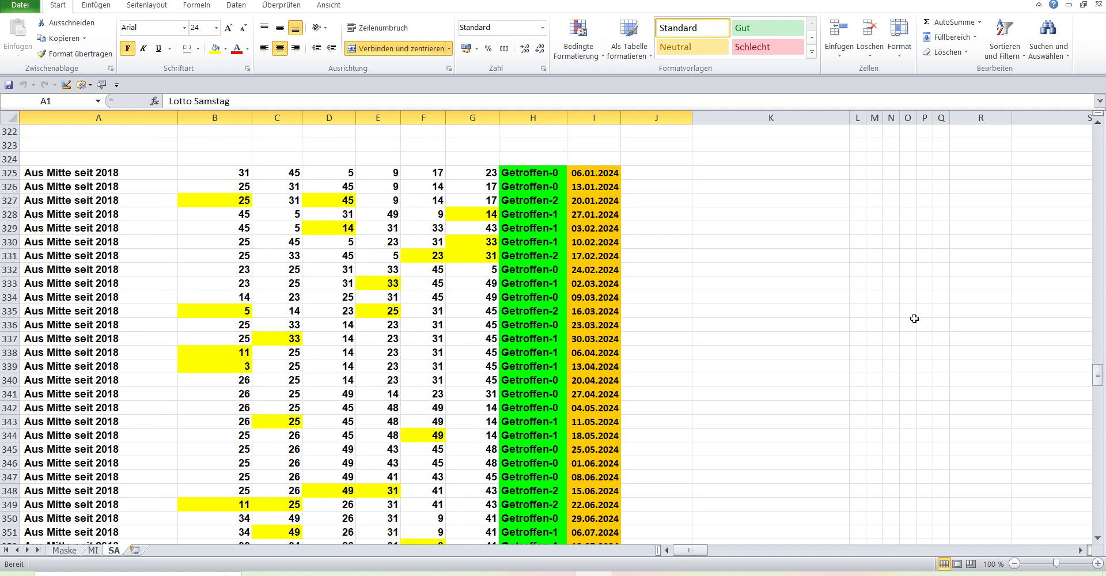
scroll(914, 318, down, 5)
scroll(915, 319, down, 1)
scroll(914, 316, down, 4)
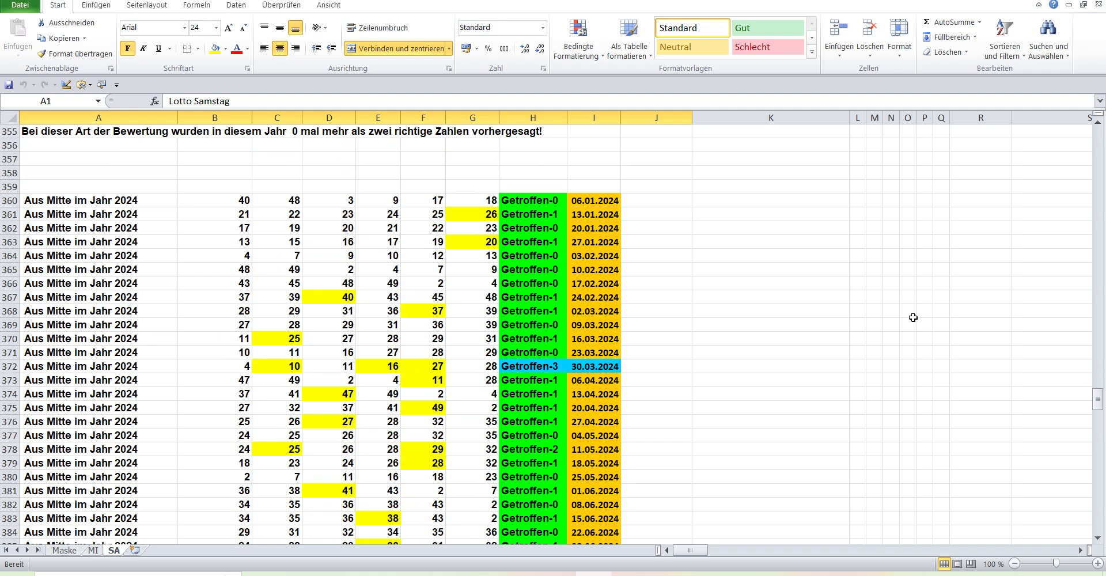
scroll(913, 314, down, 6)
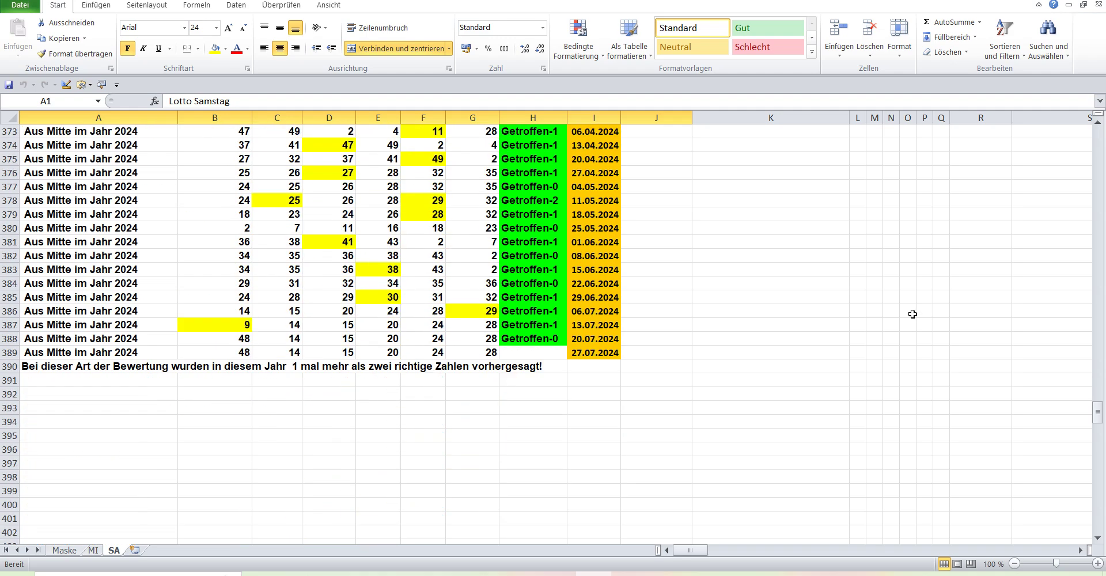
scroll(913, 314, up, 5)
scroll(913, 314, up, 6)
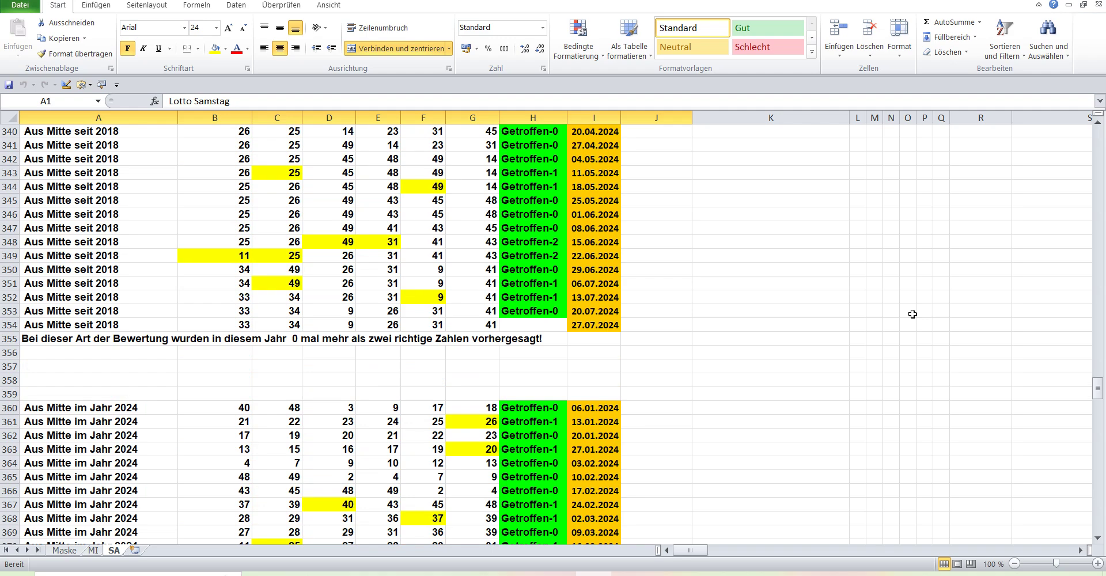
scroll(913, 314, up, 5)
scroll(914, 314, up, 3)
scroll(914, 314, up, 3)
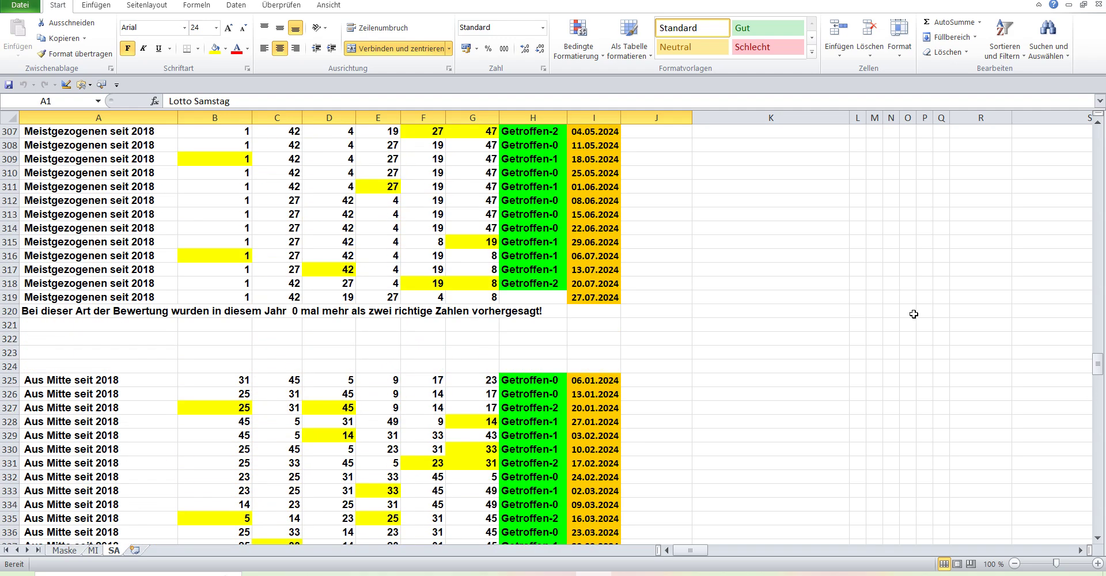
scroll(914, 314, up, 6)
scroll(914, 314, up, 2)
scroll(914, 315, up, 3)
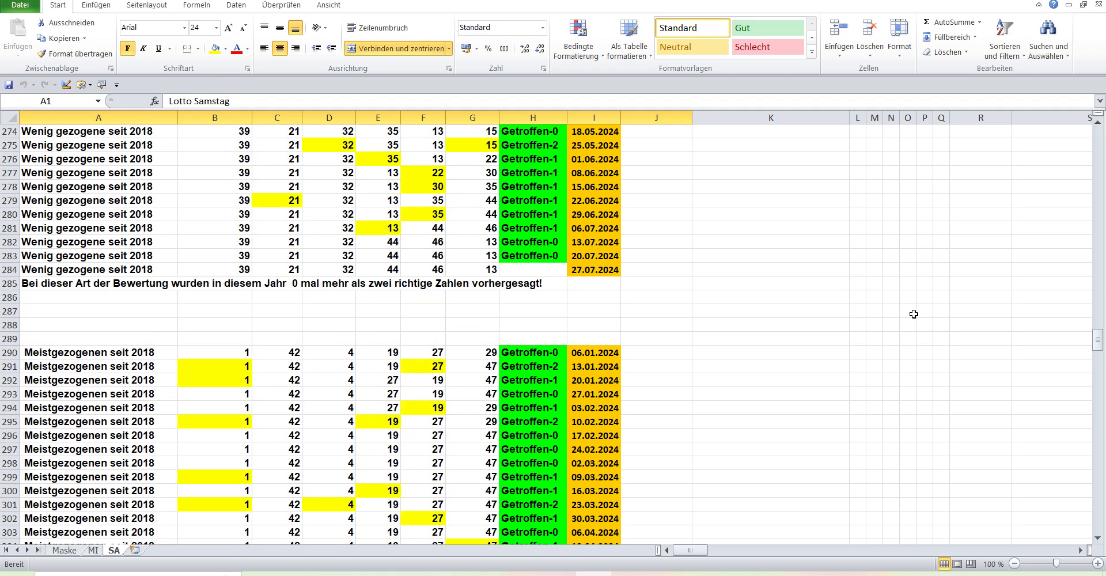
scroll(914, 314, up, 6)
scroll(914, 314, up, 6)
scroll(914, 315, up, 5)
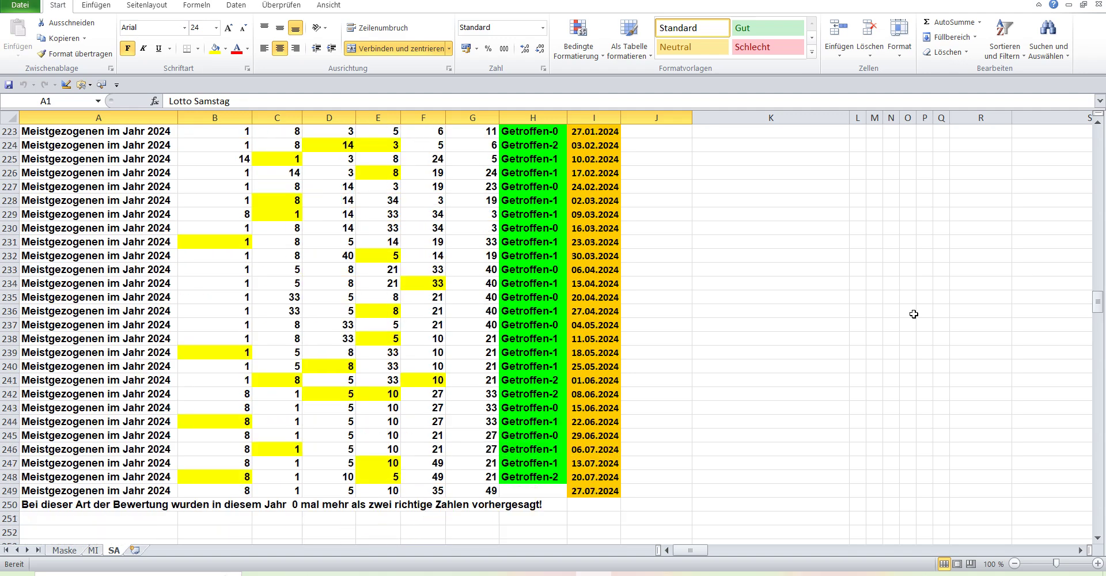
scroll(914, 314, up, 1)
scroll(914, 314, up, 5)
scroll(914, 314, up, 6)
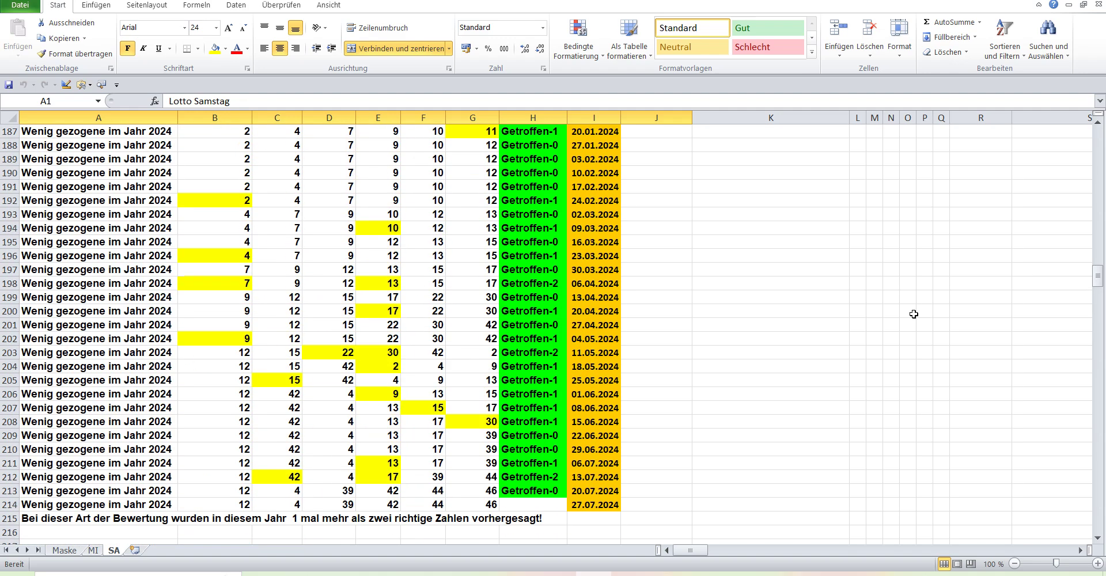
scroll(914, 314, up, 7)
scroll(914, 314, up, 1)
scroll(913, 314, up, 4)
scroll(914, 315, up, 6)
scroll(914, 314, up, 6)
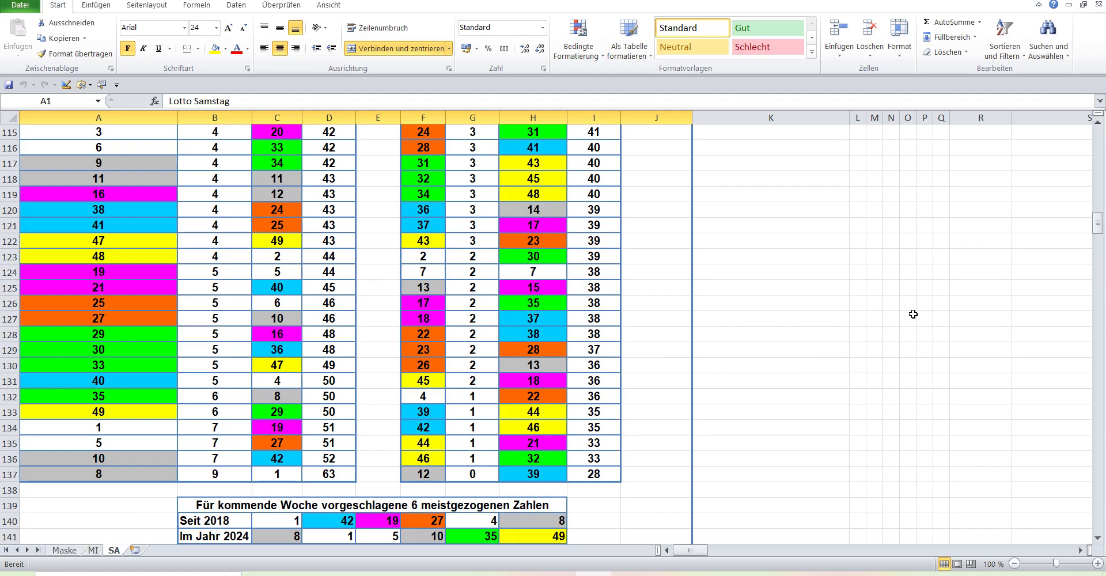
scroll(914, 314, up, 6)
scroll(913, 314, up, 6)
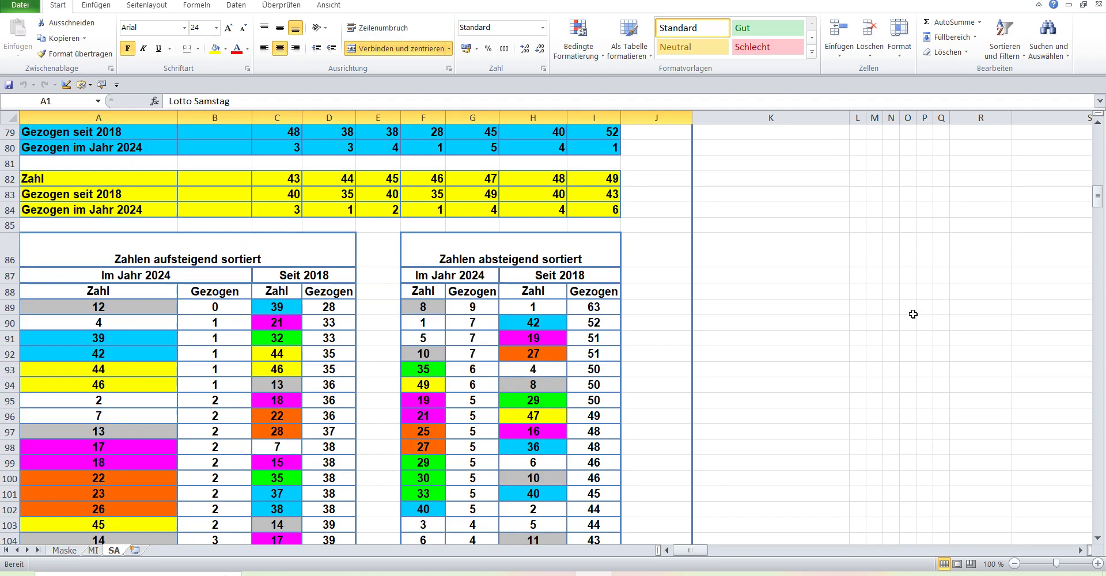
scroll(913, 314, up, 5)
scroll(913, 314, up, 1)
scroll(913, 314, up, 5)
scroll(913, 314, up, 6)
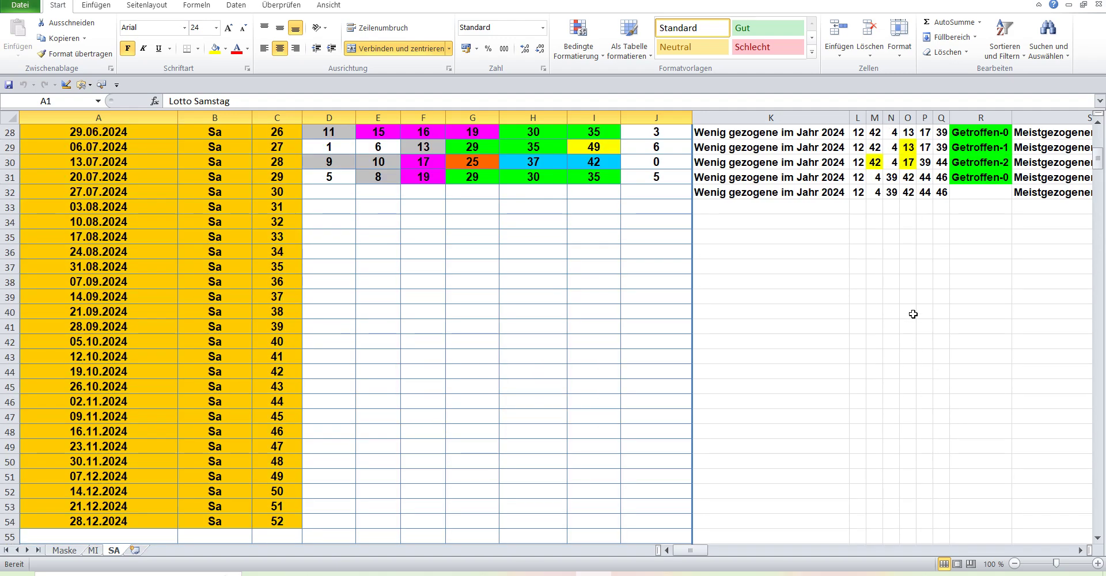
scroll(914, 314, up, 3)
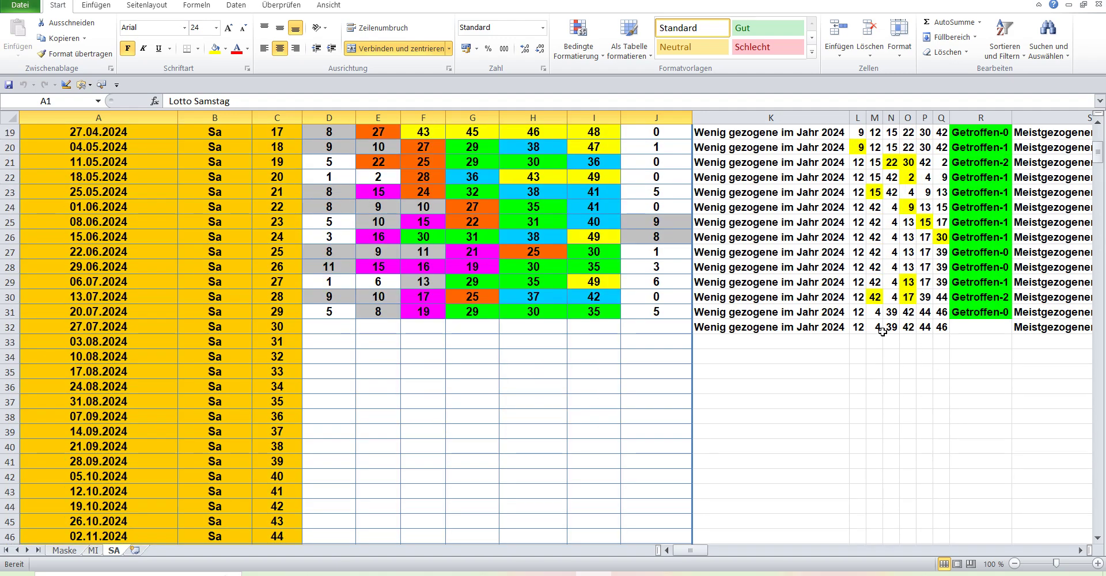